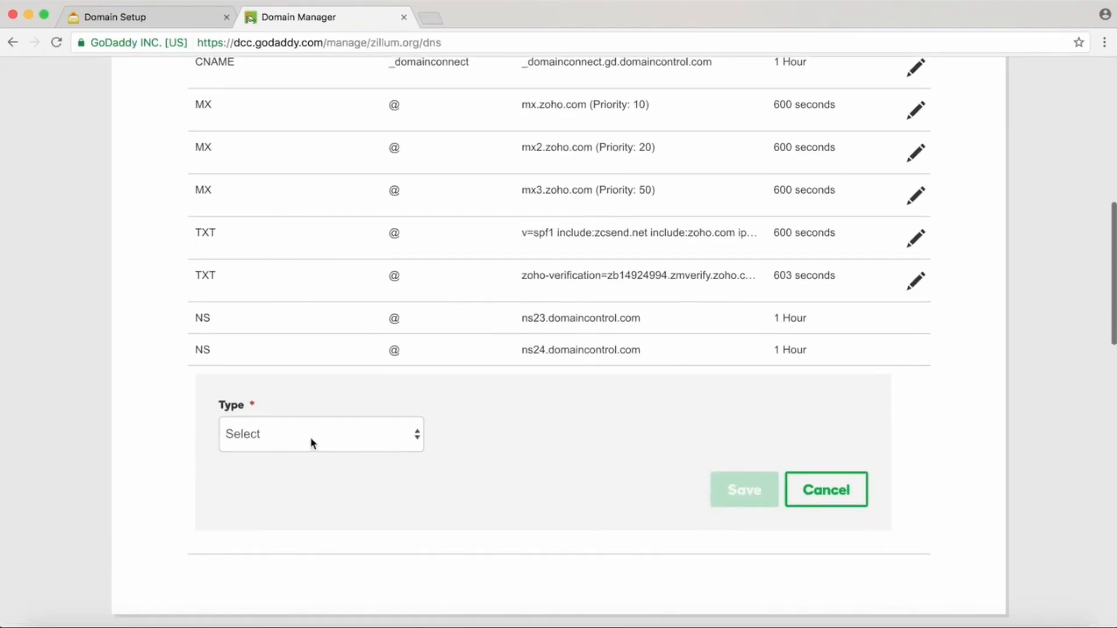
# Step: Start a new TXT record for zillum.org in the DNS manager with @ as the host
pyautogui.click(292, 520)
pyautogui.click(488, 435)
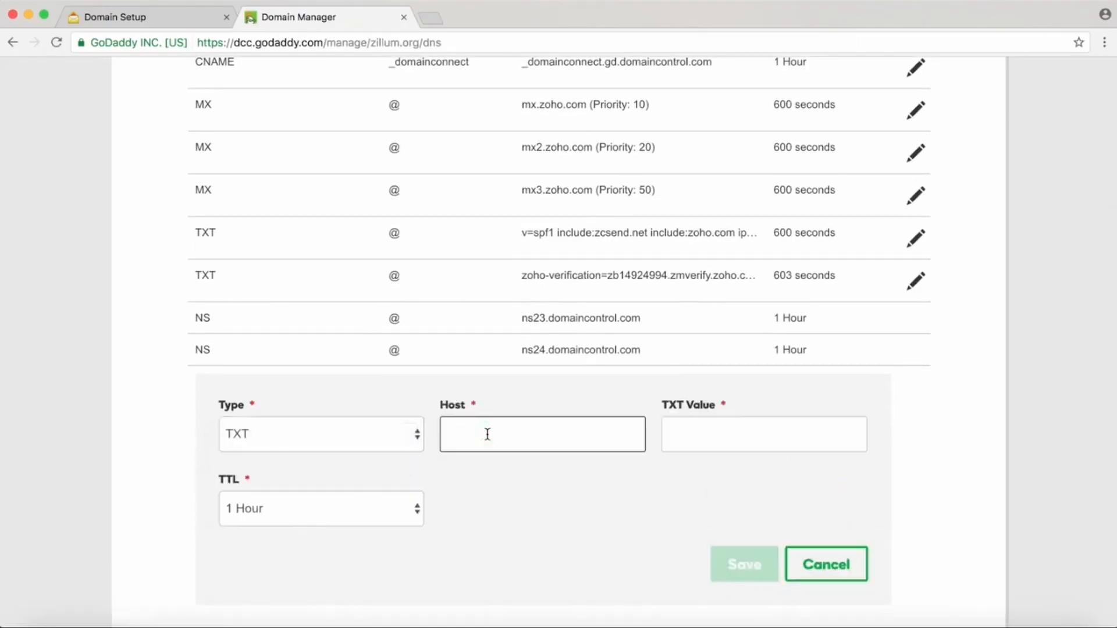
pyautogui.click(705, 434)
# Step: Copy the TXT verification value for zillum.org from the Zoho Mail Domain Setup page
pyautogui.click(140, 18)
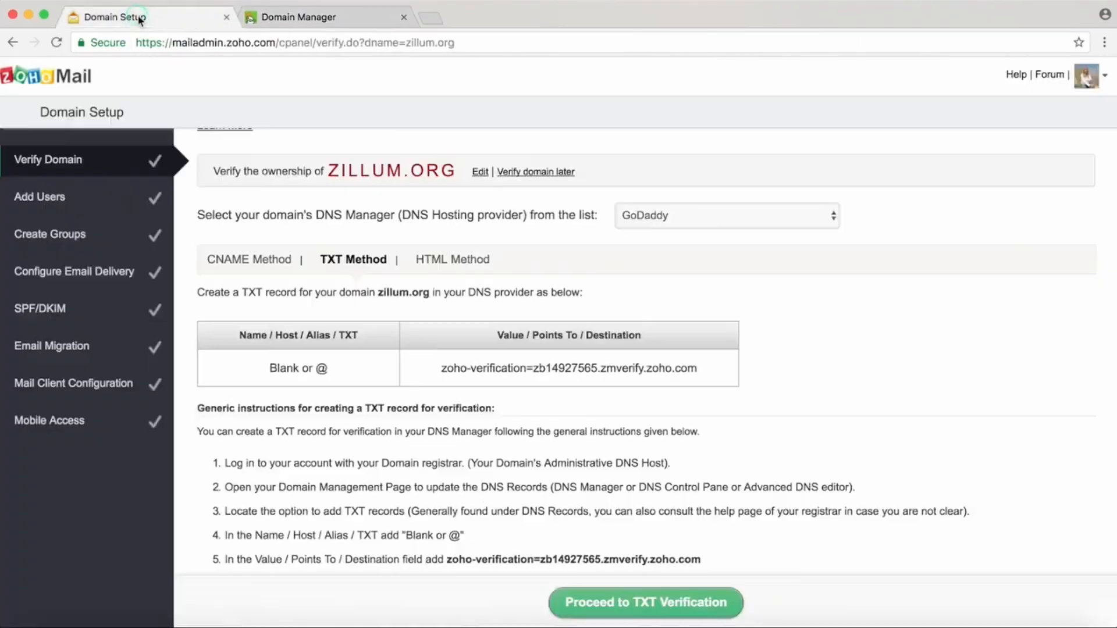
pyautogui.tripleClick(609, 373)
pyautogui.rightClick(600, 369)
pyautogui.click(617, 399)
# Step: Back in the GoDaddy Domain Manager, paste the verification value as the TXT value, save the record, and return to Zoho's Domain Setup
pyautogui.click(298, 17)
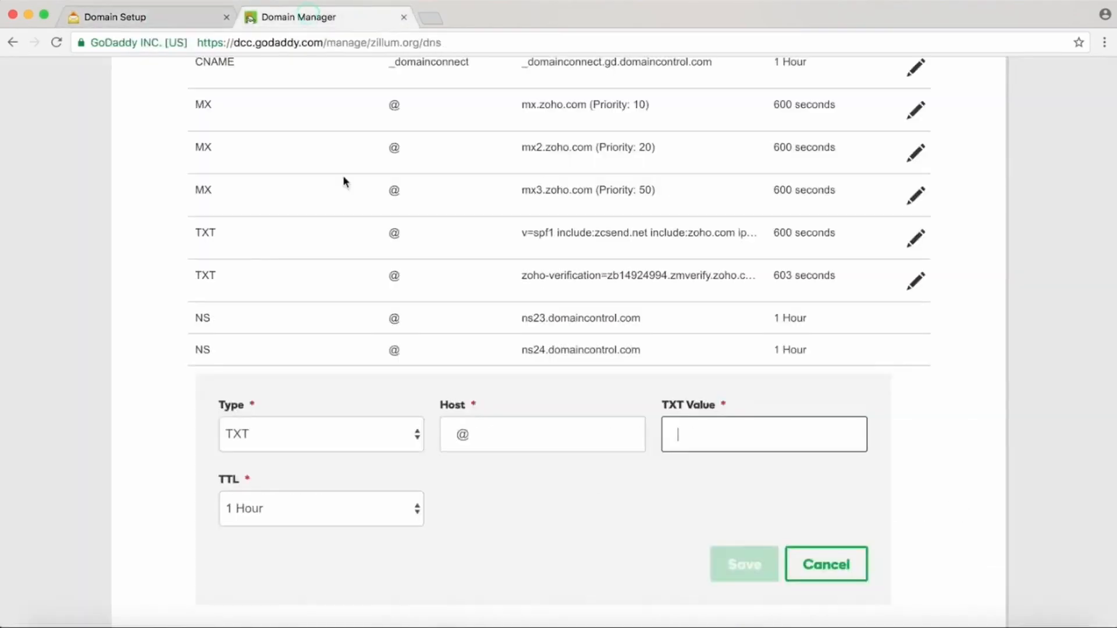
pyautogui.rightClick(716, 435)
pyautogui.click(748, 480)
pyautogui.scroll(-2, 644, 477)
pyautogui.click(738, 501)
pyautogui.click(152, 18)
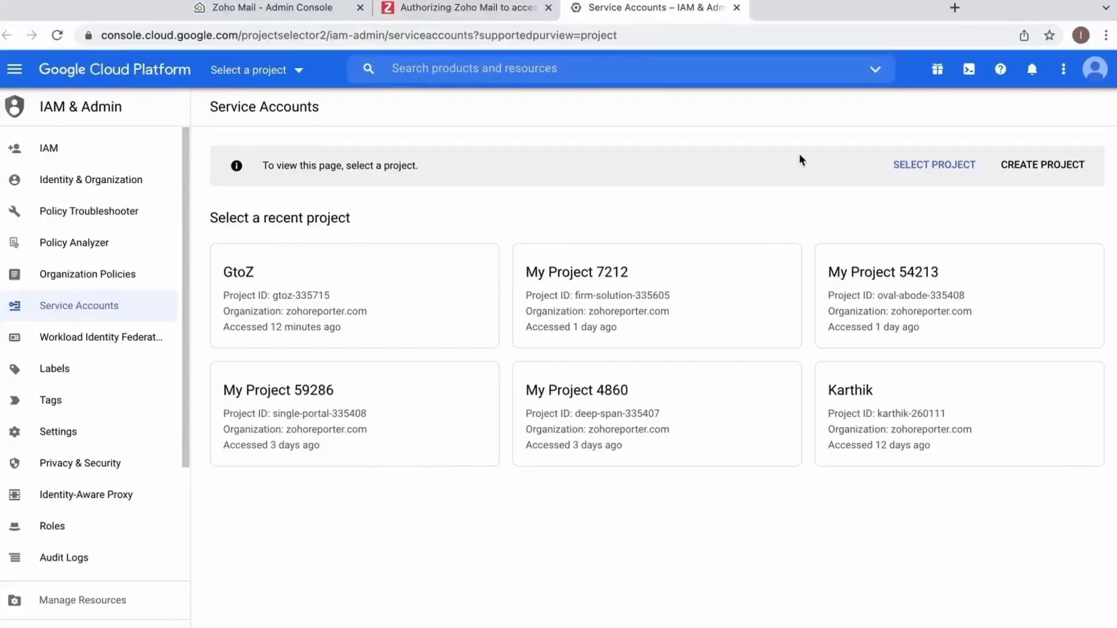
# Step: Create a new Google Cloud project named GsuitetoZoho under the zohoreporter.com organization
pyautogui.click(1041, 165)
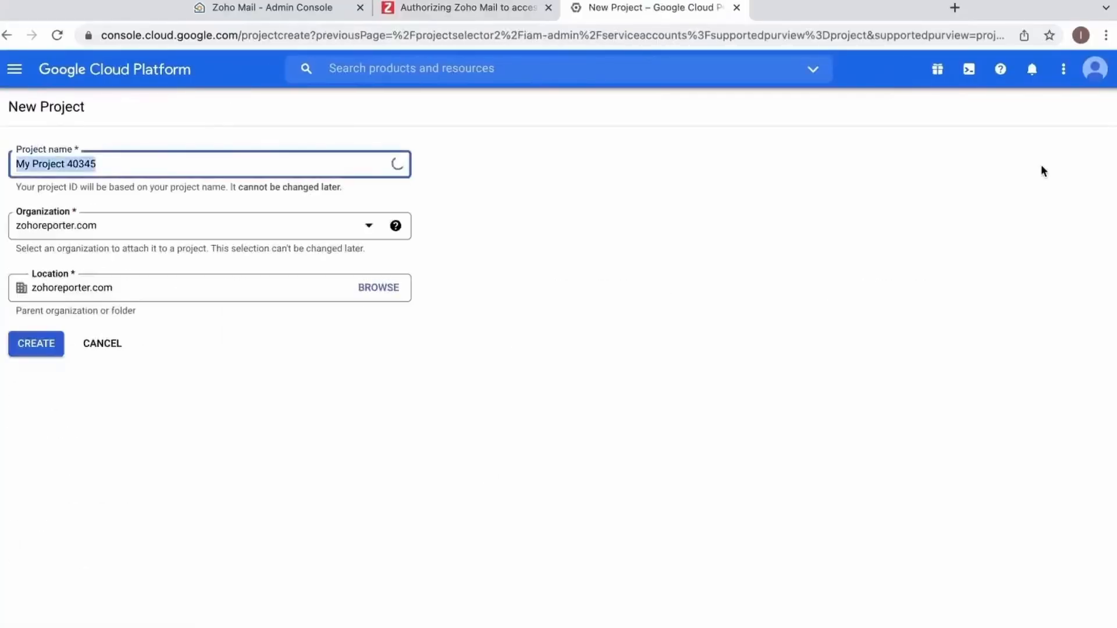
pyautogui.write('GsuitetoZoho')
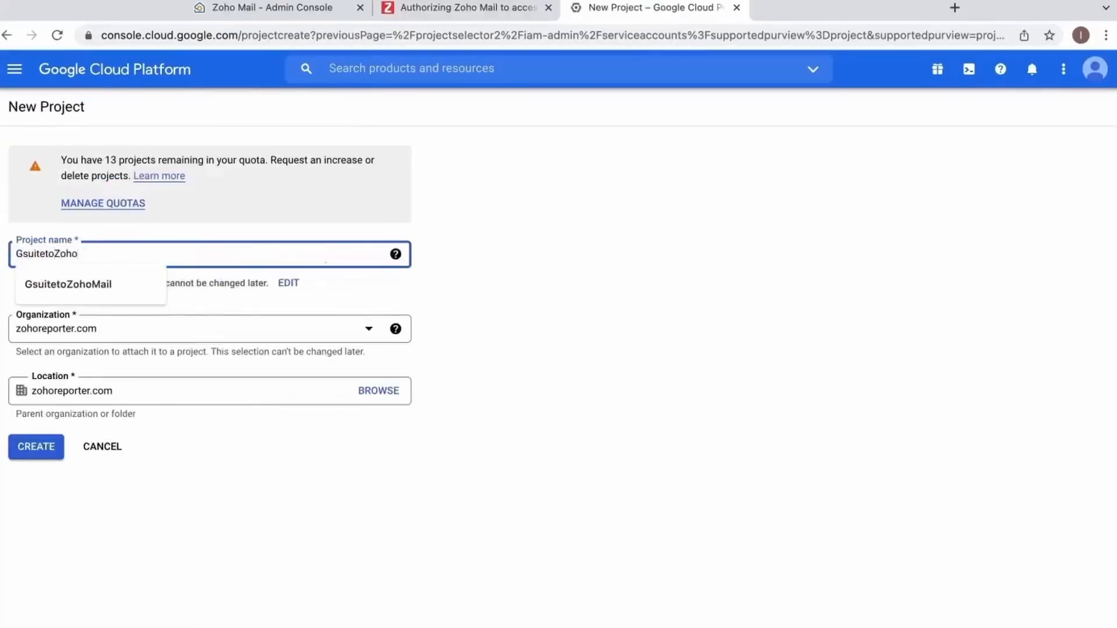
pyautogui.click(36, 447)
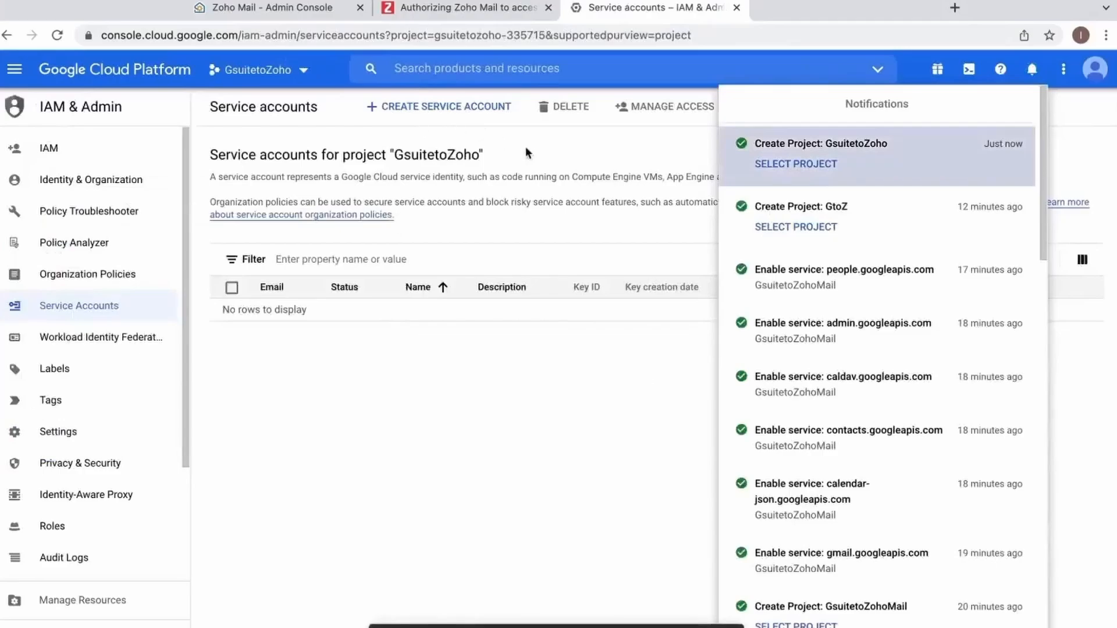
# Step: Create a service account named GsuiteToZohoMail in the GsuitetoZoho project
pyautogui.click(485, 110)
pyautogui.click(345, 198)
pyautogui.write('Gsuite')
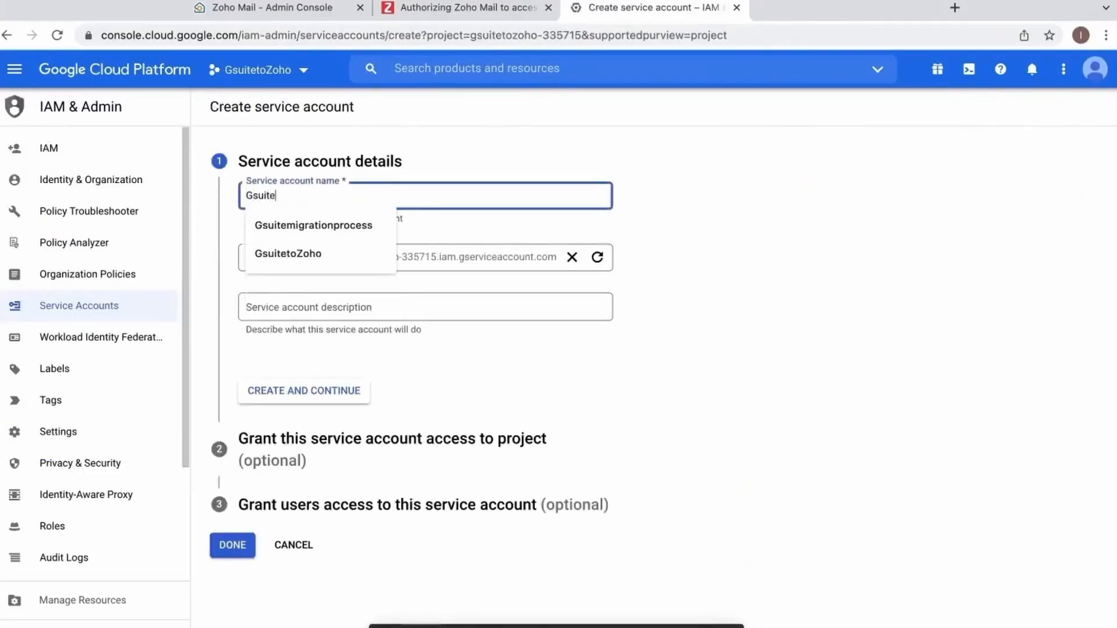
pyautogui.write('ToZohoMail')
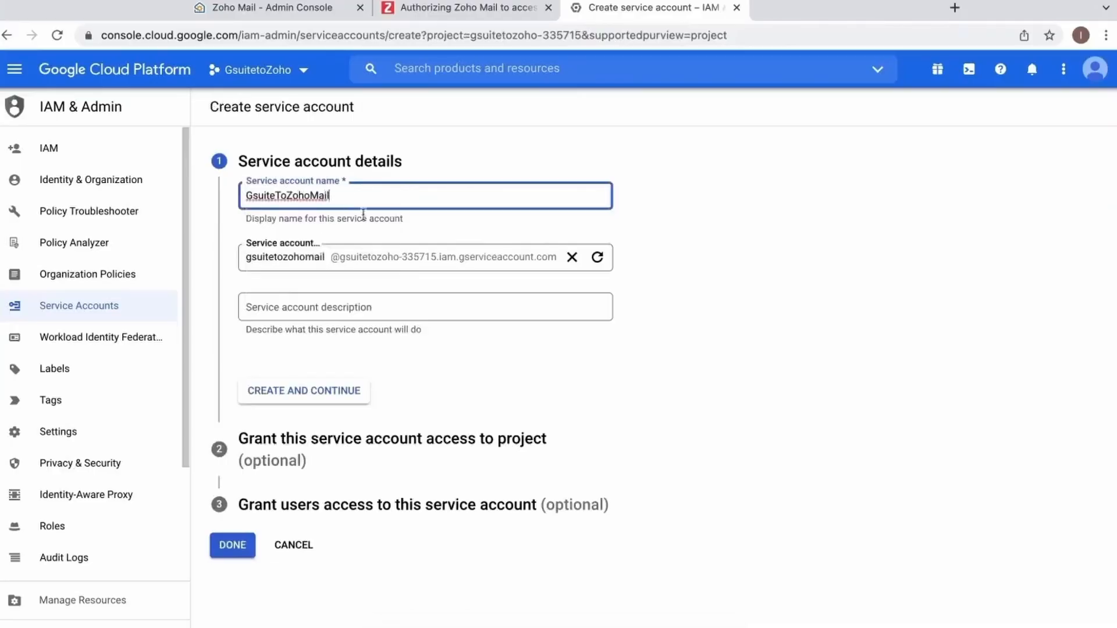
pyautogui.click(325, 392)
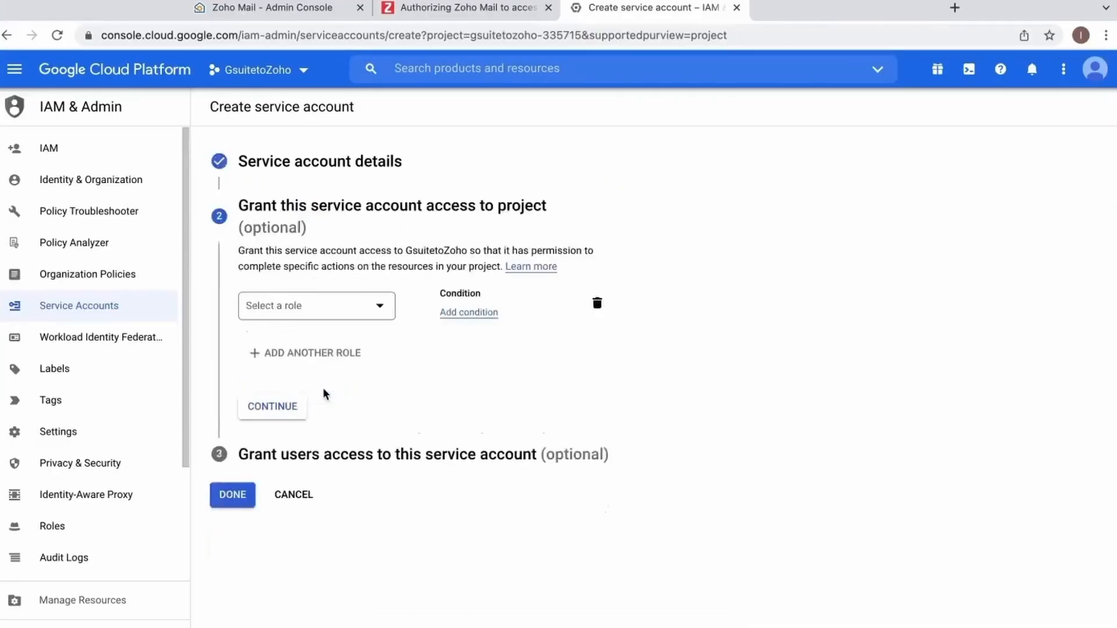
# Step: Grant the new service account the Owner role on the project
pyautogui.click(324, 297)
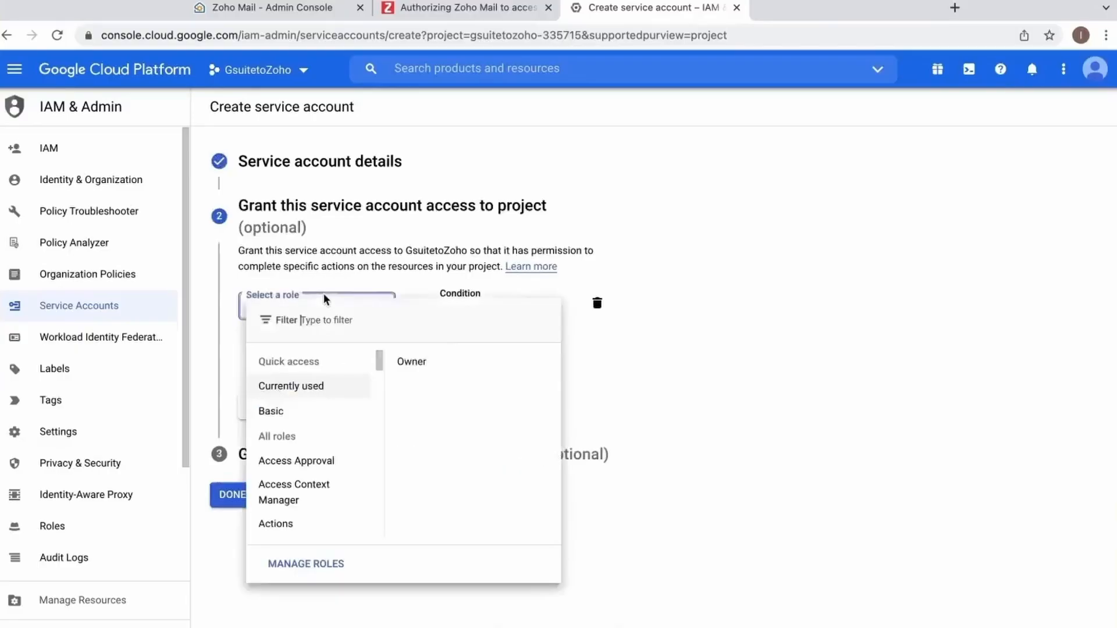
pyautogui.click(405, 365)
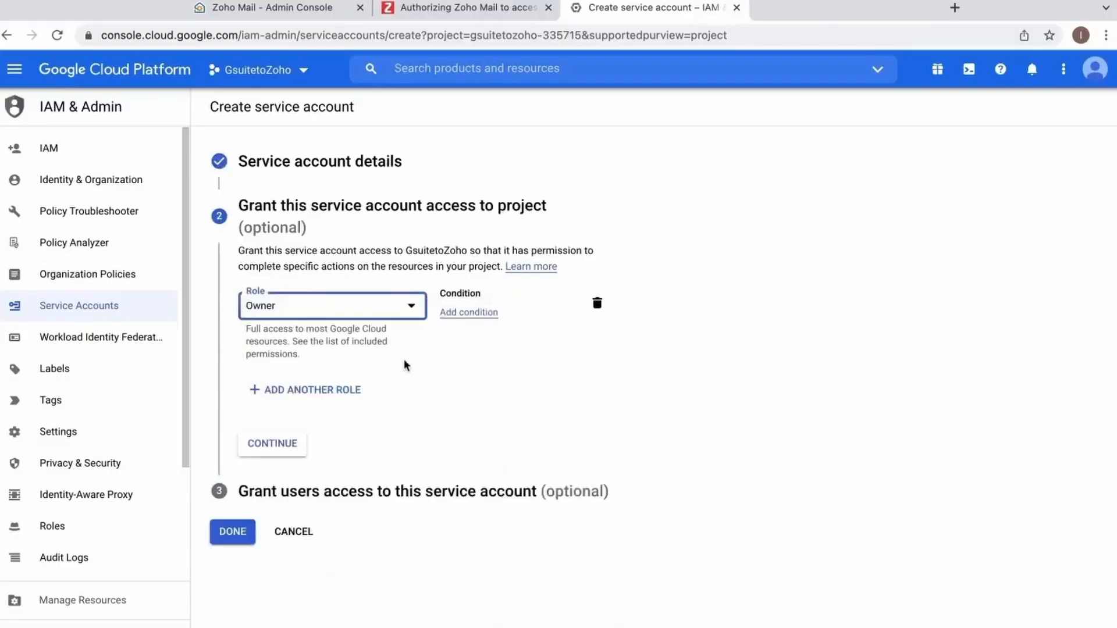
pyautogui.click(285, 444)
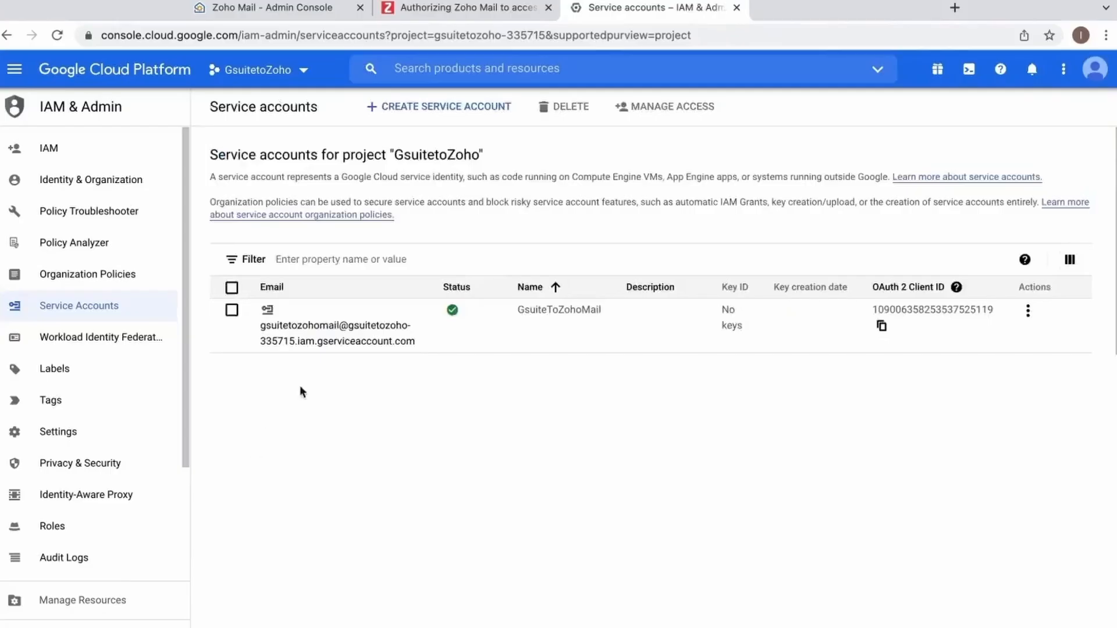
# Step: Create a P12 private key for the GsuiteToZohoMail service account
pyautogui.click(331, 343)
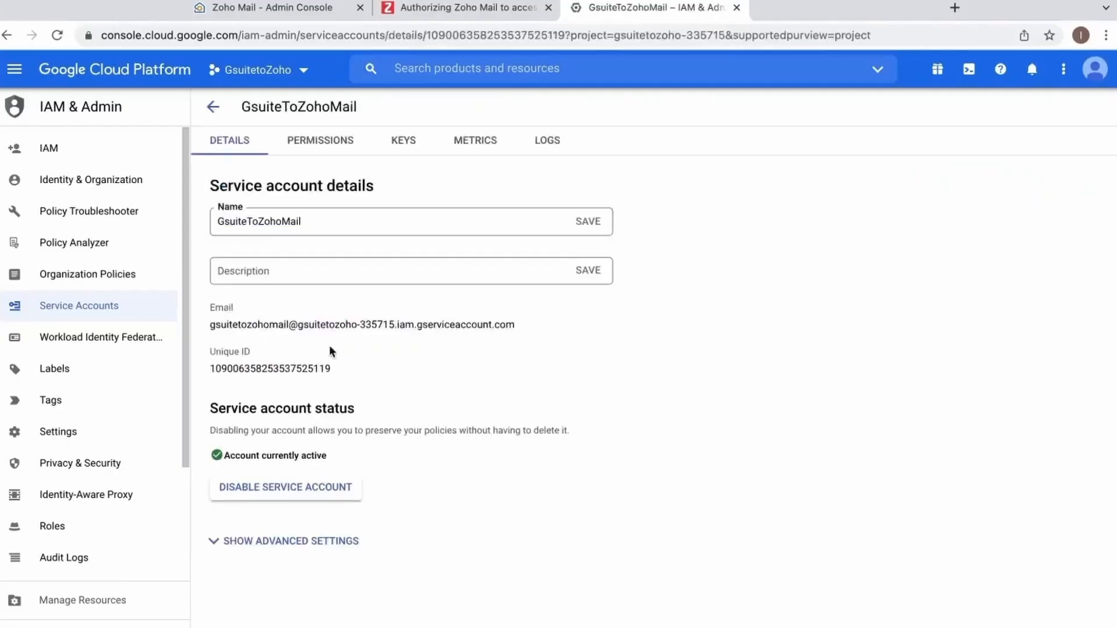
pyautogui.click(403, 141)
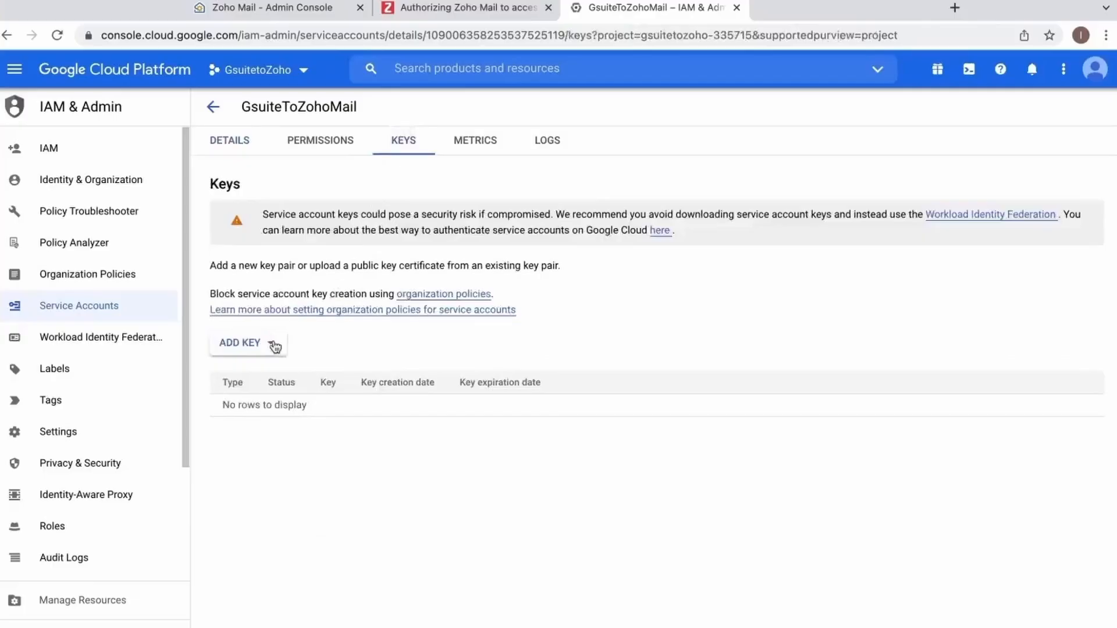
pyautogui.click(275, 346)
pyautogui.click(289, 379)
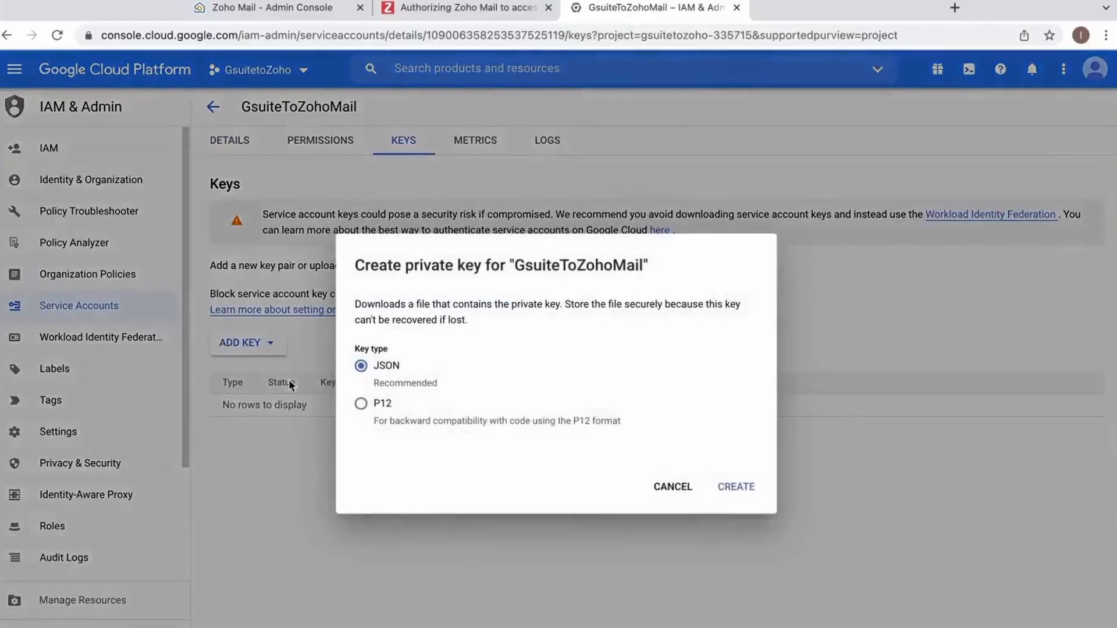
pyautogui.click(361, 403)
pyautogui.click(729, 494)
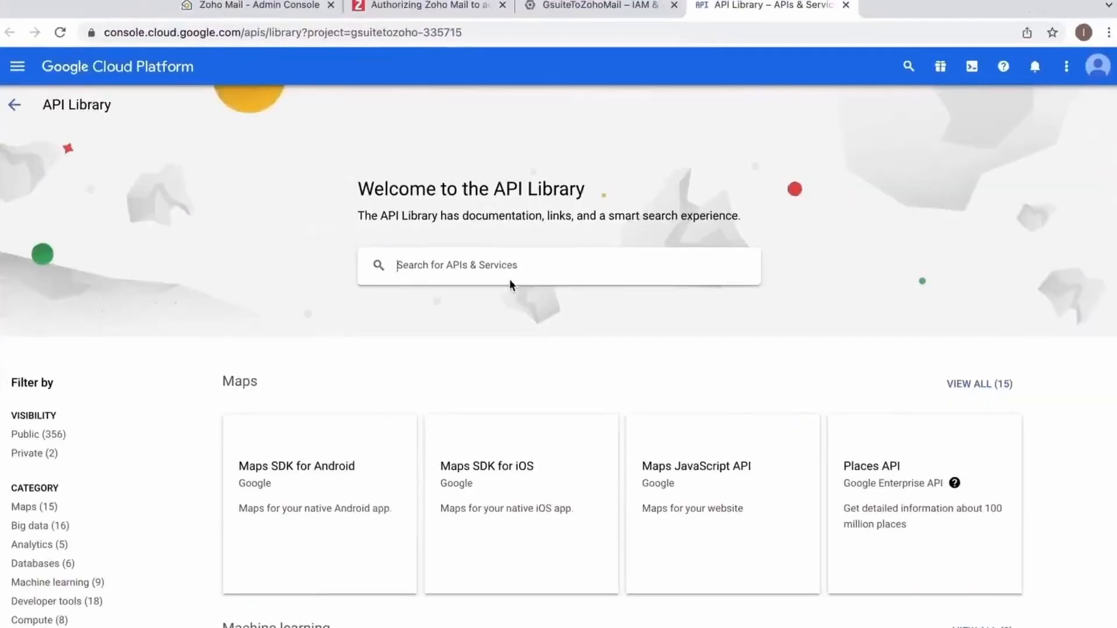
# Step: Find the Gmail API in the API Library and enable it for the GsuitetoZoho project
pyautogui.click(508, 278)
pyautogui.write('Gmail API')
pyautogui.press('Return')
pyautogui.click(193, 281)
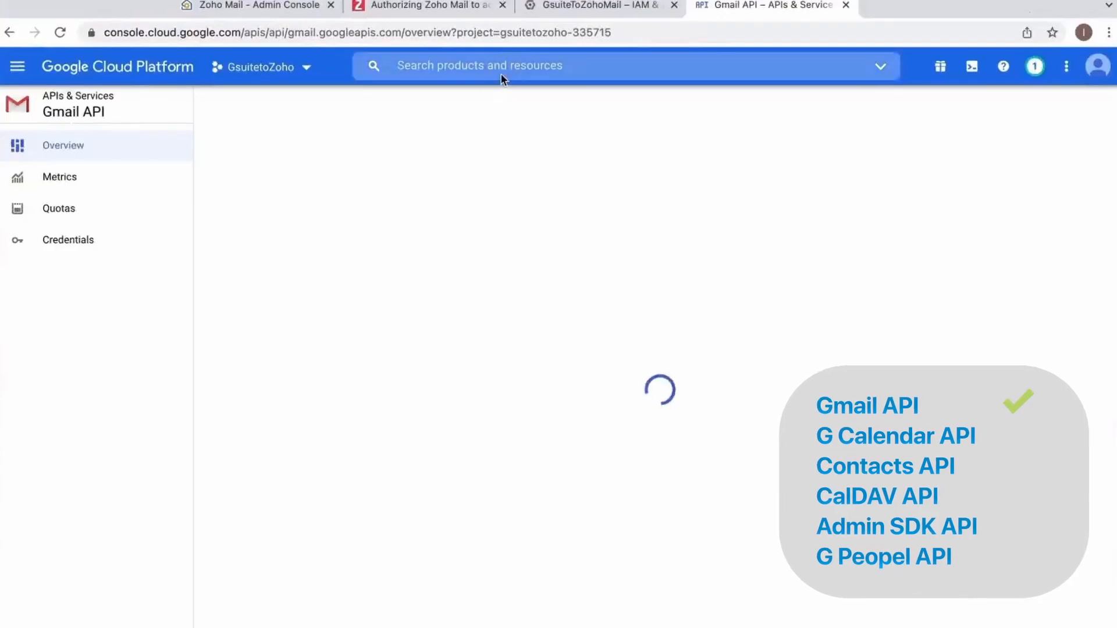
# Step: Search for the Google Calendar API and enable it for the project
pyautogui.click(501, 73)
pyautogui.write('Google Calendar API')
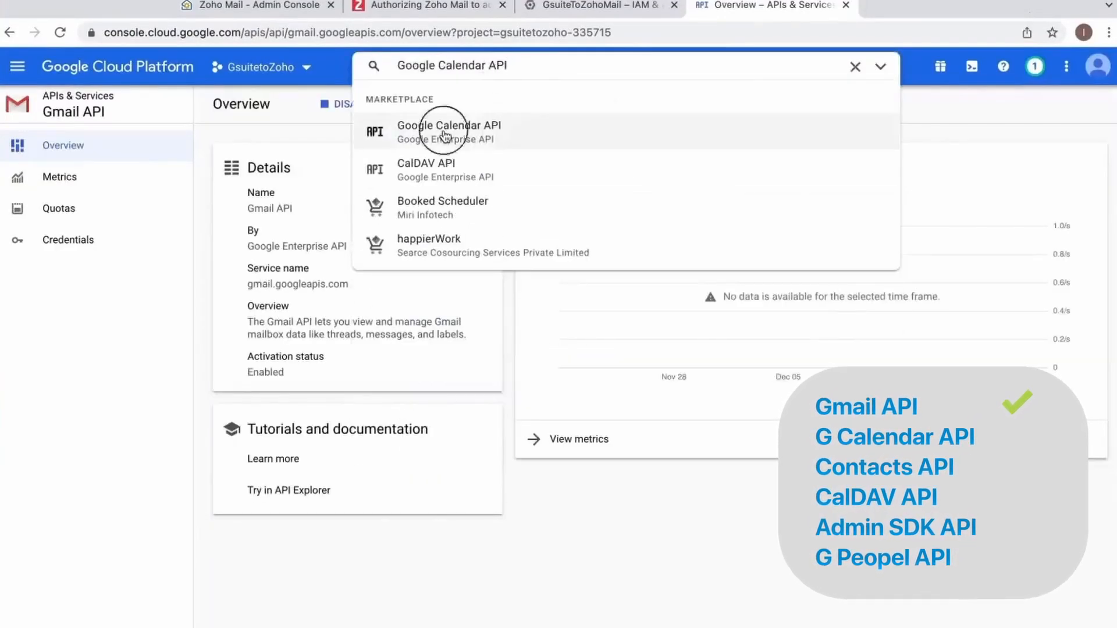
pyautogui.click(446, 127)
pyautogui.click(172, 265)
# Step: Search for the Contacts API and enable it for the project
pyautogui.click(519, 67)
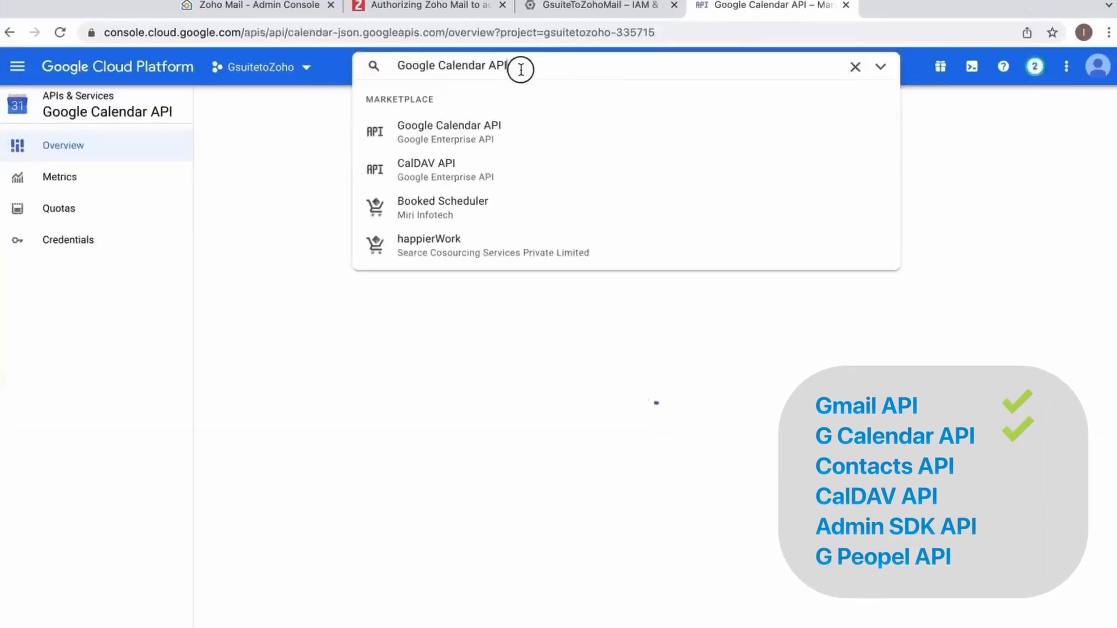
pyautogui.tripleClick(521, 69)
pyautogui.write('Contacts API')
pyautogui.press('Return')
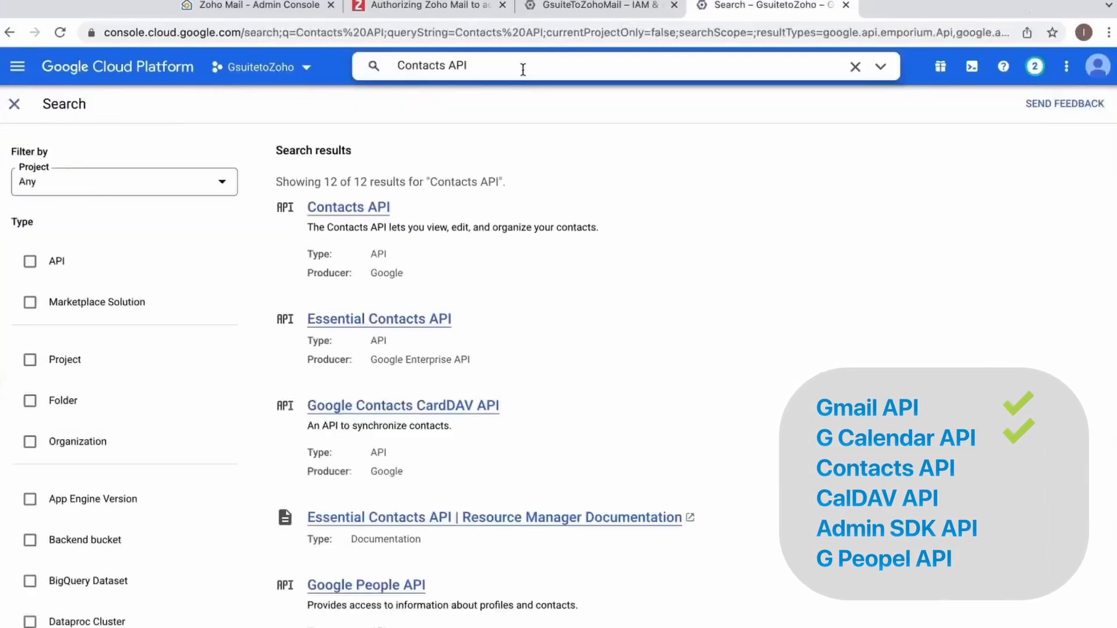
pyautogui.click(367, 208)
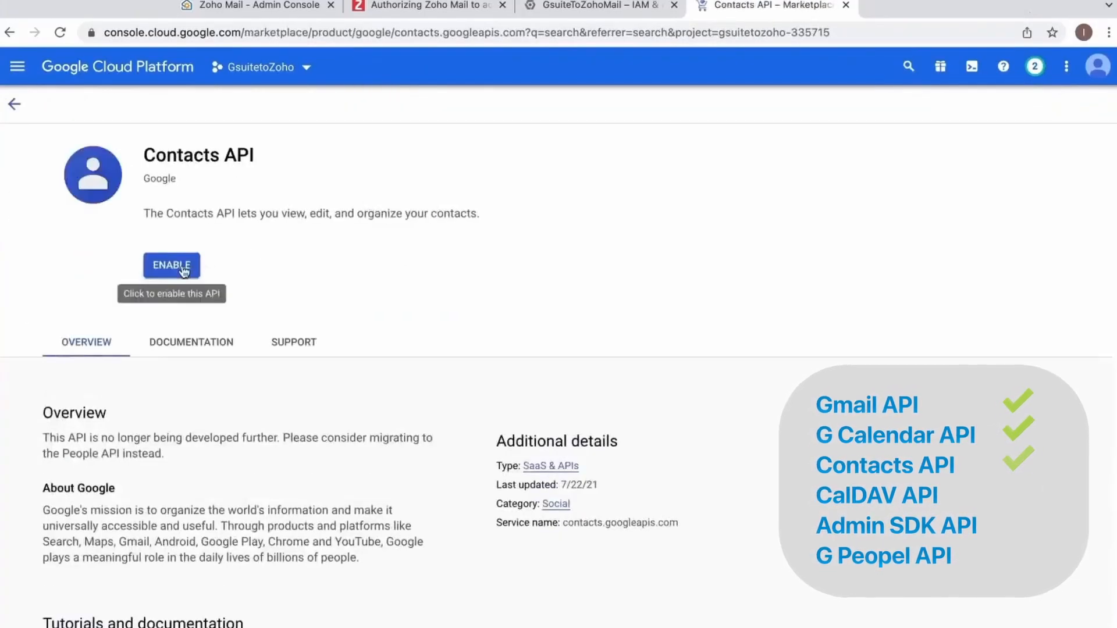
pyautogui.click(173, 264)
# Step: Search for the CalDAV API and enable it for the project
pyautogui.tripleClick(512, 68)
pyautogui.write('CalDAV API')
pyautogui.press('Return')
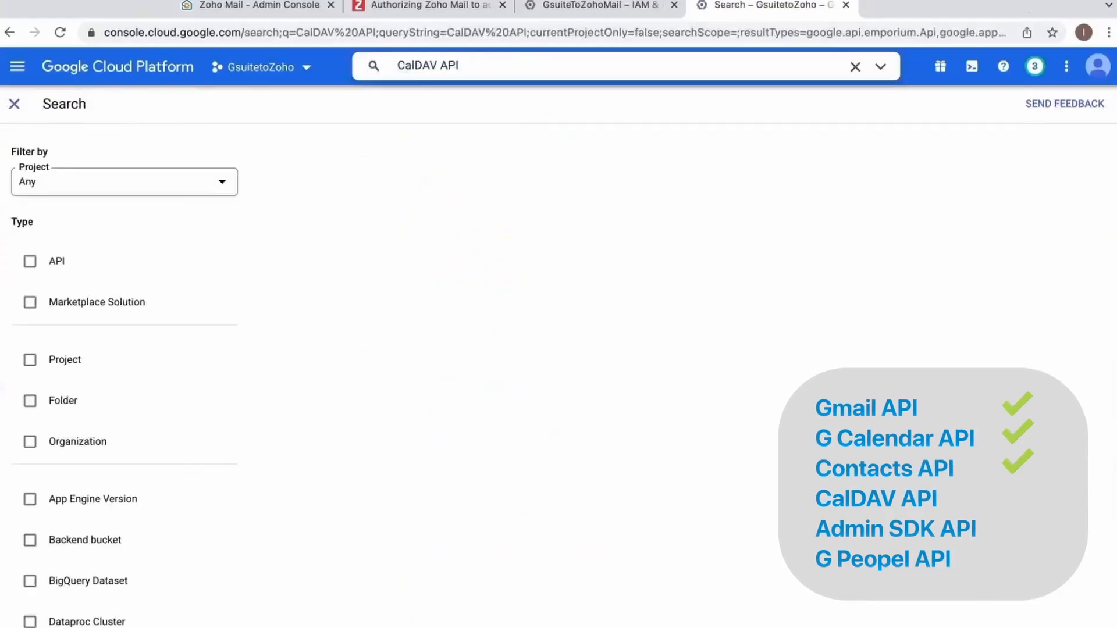
pyautogui.click(485, 68)
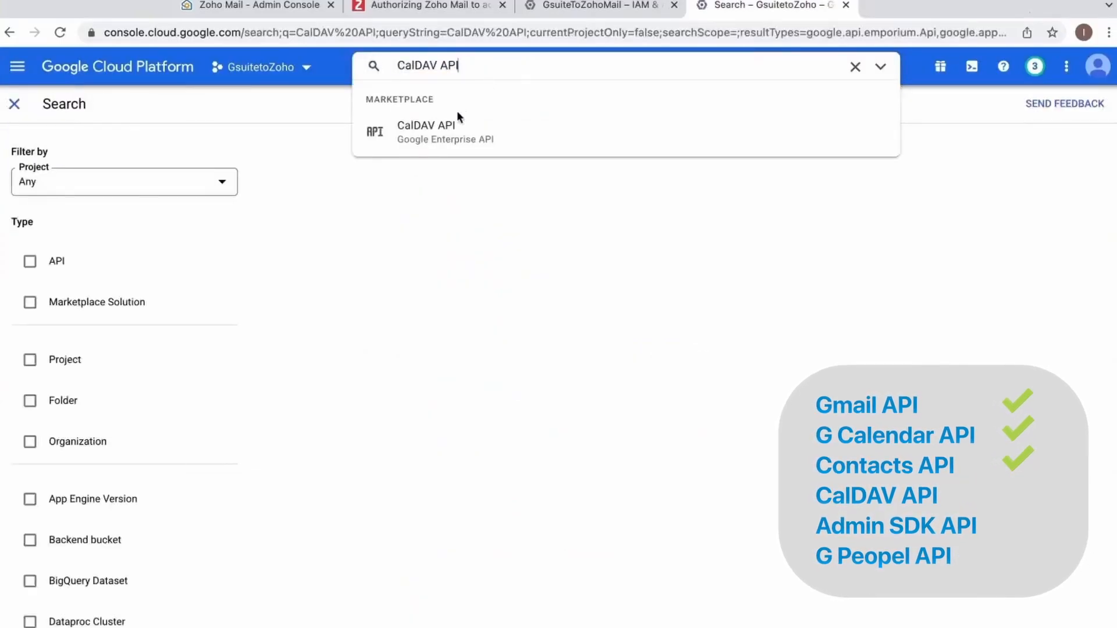
pyautogui.click(459, 124)
pyautogui.click(173, 264)
# Step: Search for the Admin SDK API and enable it for the project
pyautogui.tripleClick(523, 65)
pyautogui.write('Admin SDK')
pyautogui.press('Return')
pyautogui.click(386, 208)
pyautogui.click(166, 281)
# Step: Search for the Google People API and open its page
pyautogui.tripleClick(531, 65)
pyautogui.write('Google People API')
pyautogui.press('Return')
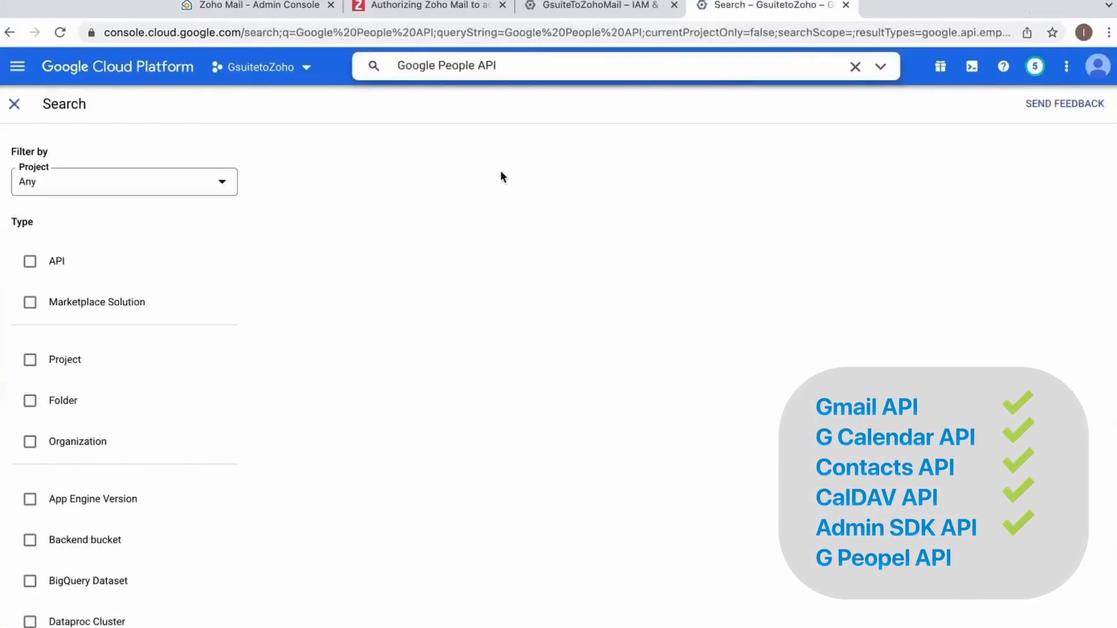
pyautogui.click(516, 67)
pyautogui.click(469, 125)
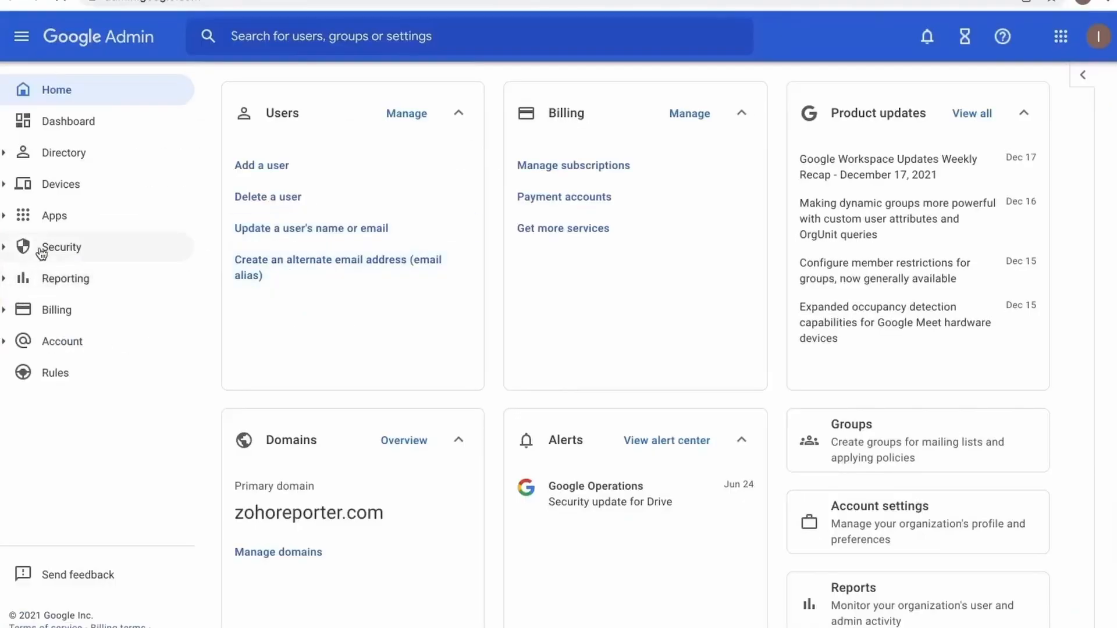
# Step: In the Google Admin console, go to domain-wide delegation under the security API controls and start adding a new API client
pyautogui.click(47, 250)
pyautogui.click(98, 373)
pyautogui.click(96, 406)
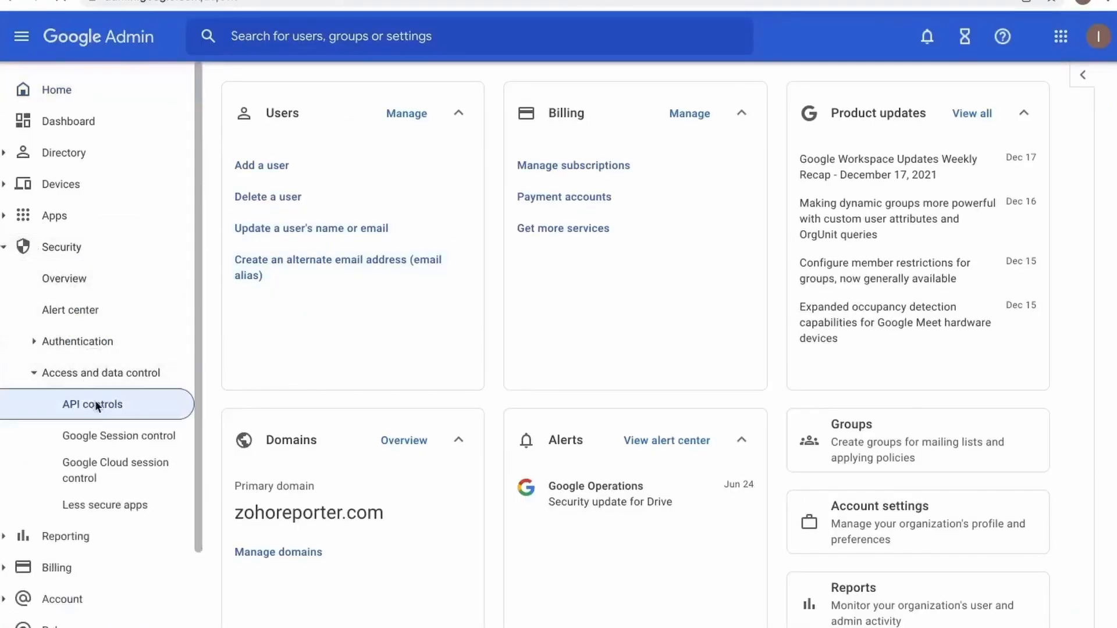
pyautogui.scroll(-4, 533, 336)
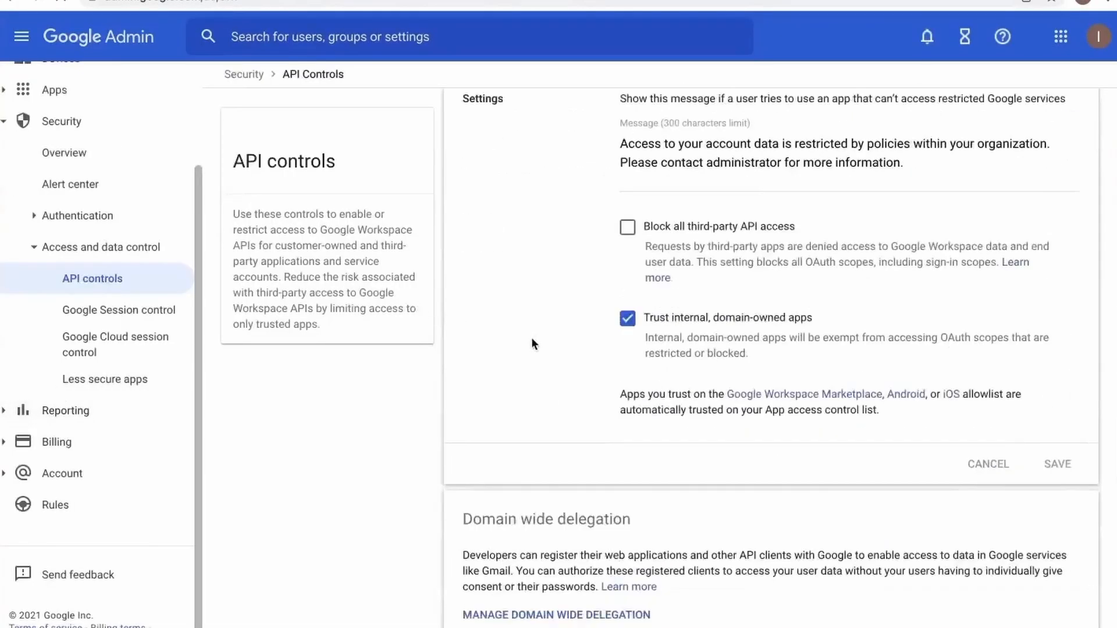
pyautogui.click(588, 618)
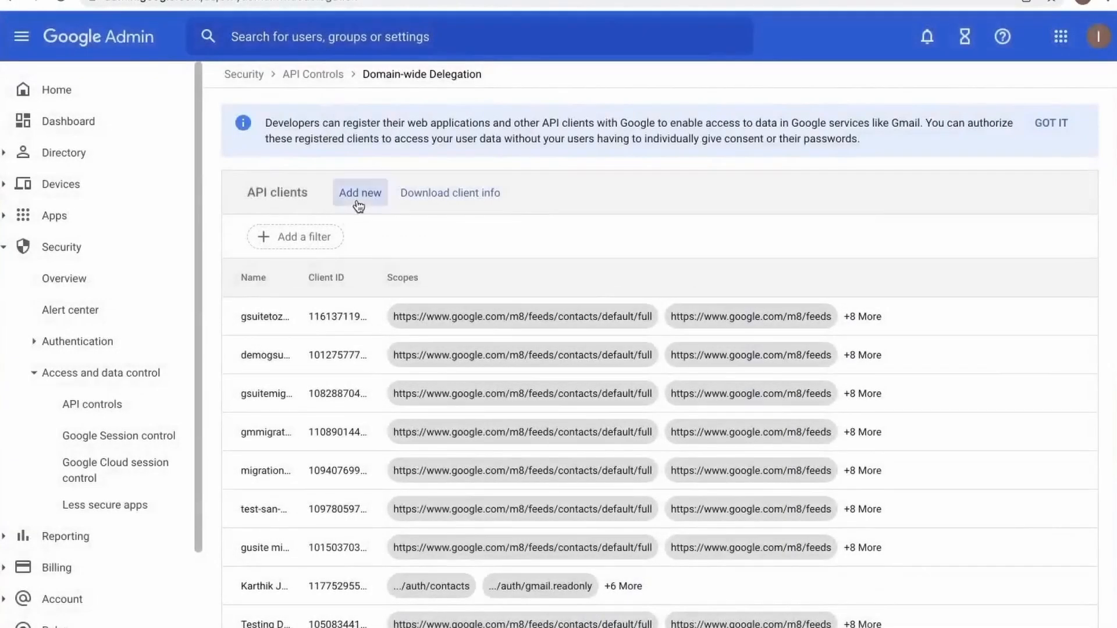
pyautogui.click(359, 195)
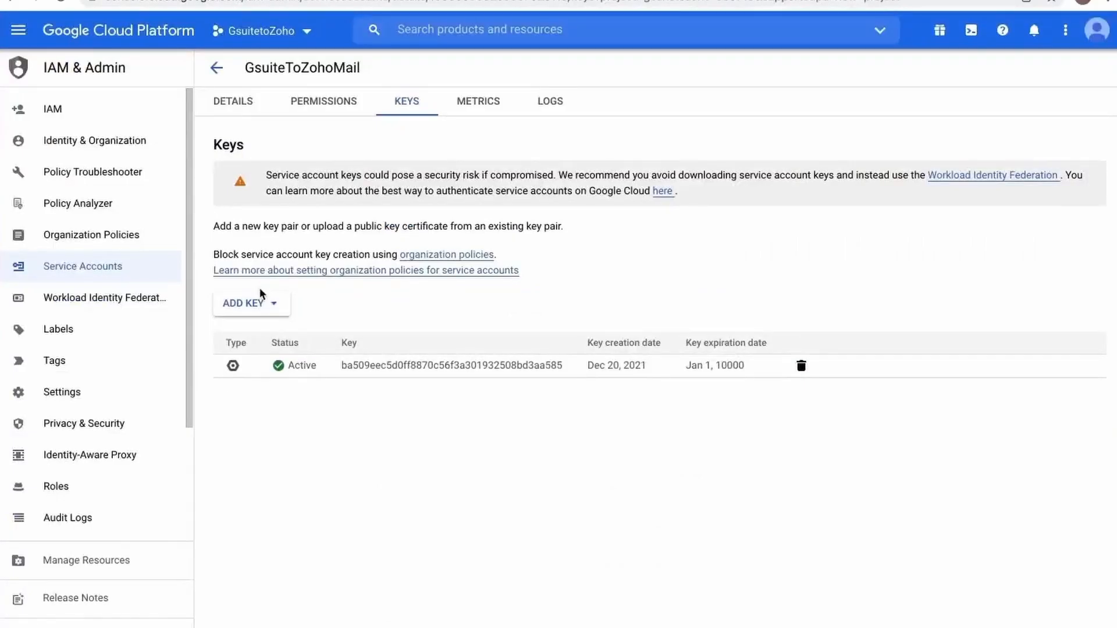
# Step: Copy the service account's unique ID from its Google Cloud details and paste it as the new client's Client ID in Google Admin
pyautogui.click(231, 102)
pyautogui.doubleClick(297, 330)
pyautogui.rightClick(292, 330)
pyautogui.click(314, 363)
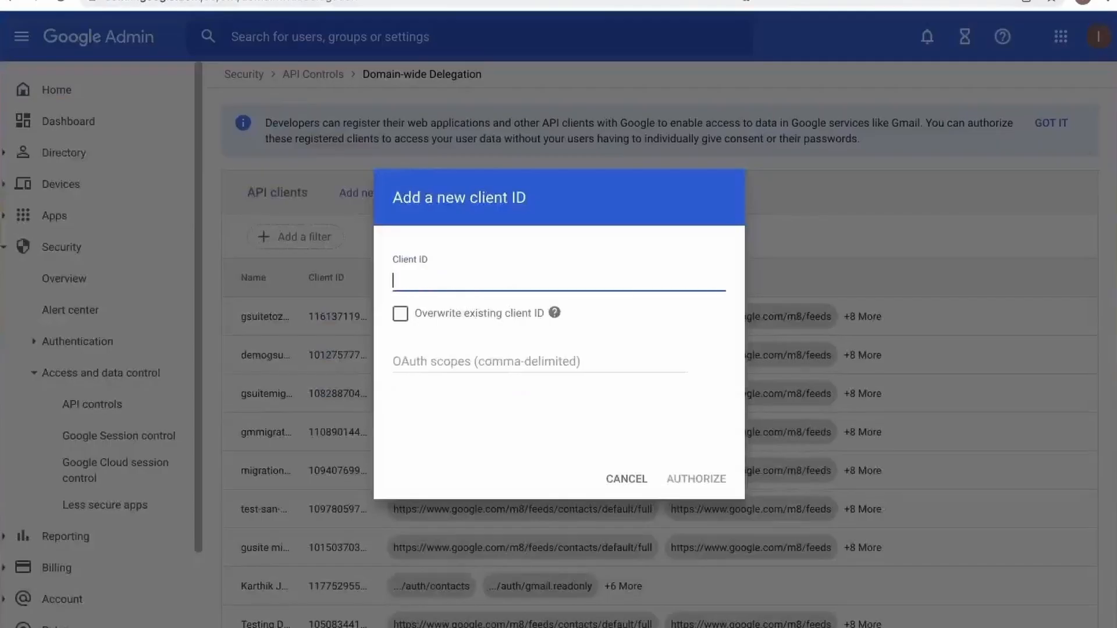
pyautogui.press('super+v')
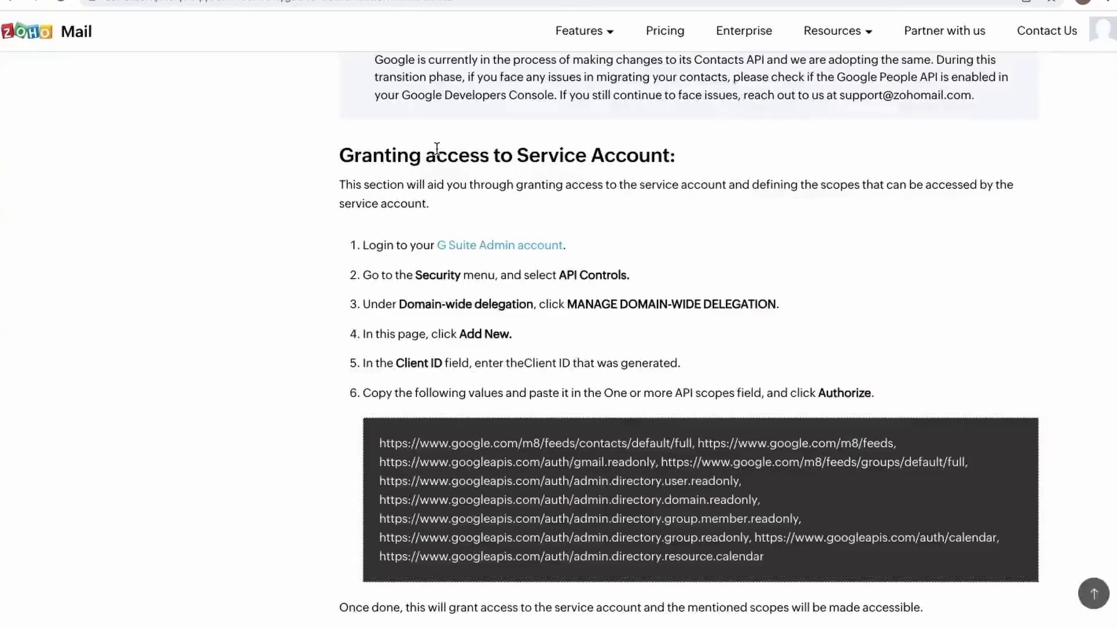
# Step: Copy the full list of API scopes from the Zoho Mail help page and paste it into the new client's OAuth scopes in Google Admin
pyautogui.scroll(-4, 424, 292)
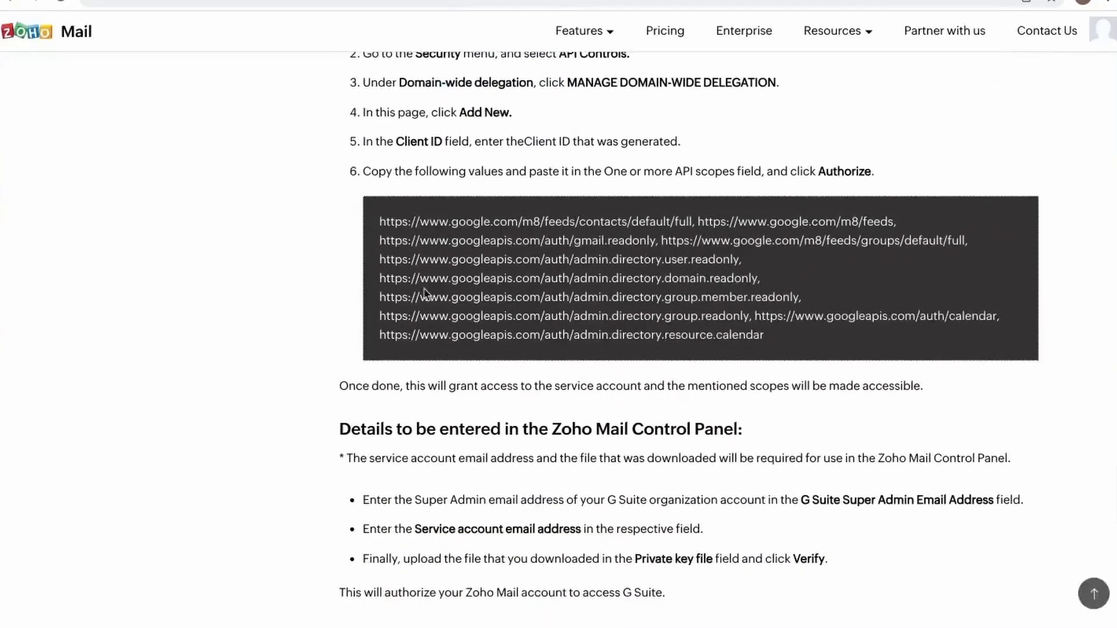
pyautogui.moveTo(378, 216); pyautogui.dragTo(769, 341)
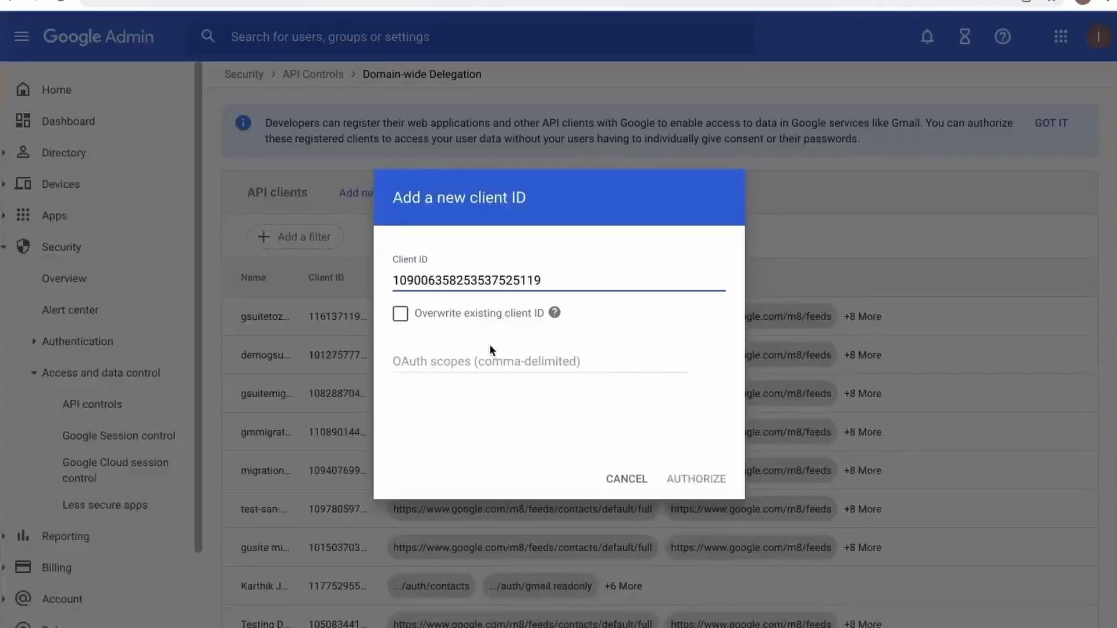
pyautogui.click(474, 360)
pyautogui.hotkey('ctrl', 'v')
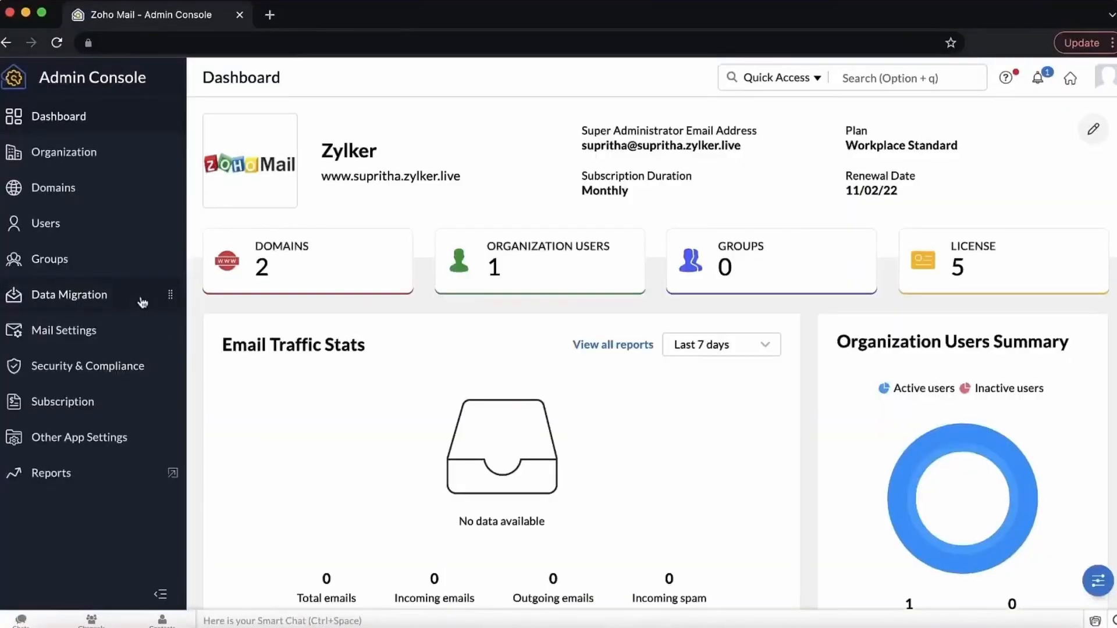
# Step: Begin creating a new data migration with a name starting with "Google" and open the protocol/application choices
pyautogui.click(142, 302)
pyautogui.click(790, 515)
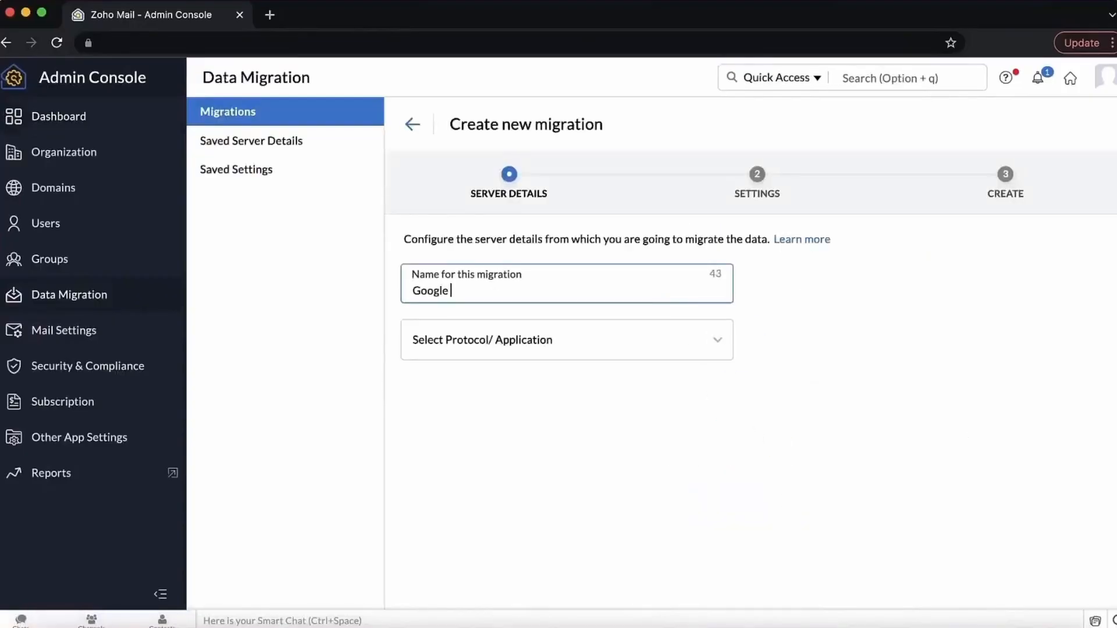
pyautogui.click(641, 342)
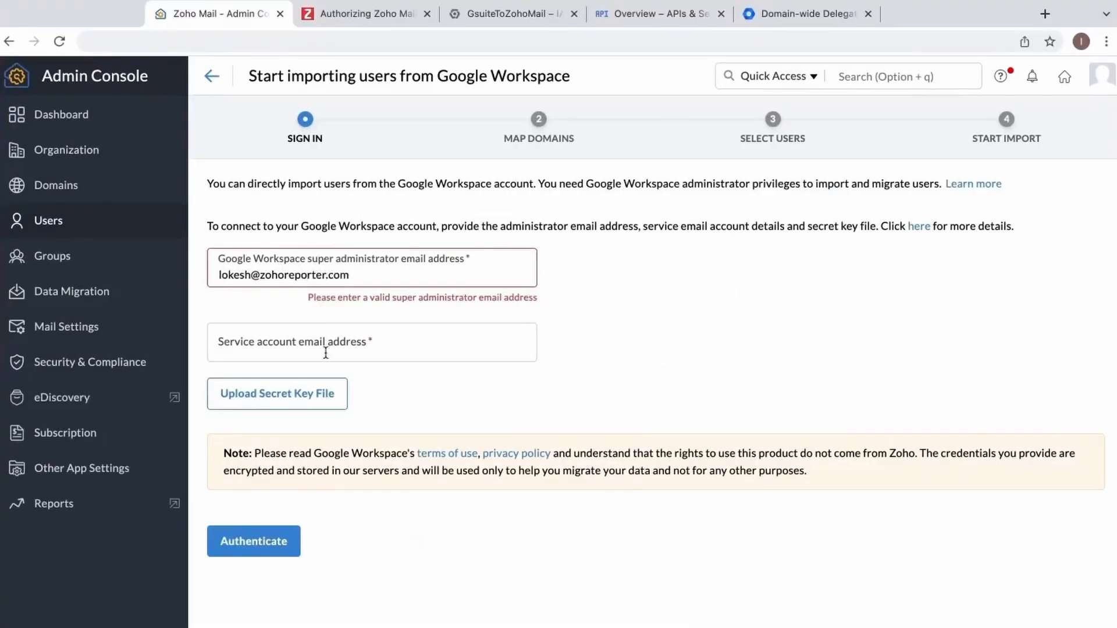
# Step: Copy the service account's email from its Google Cloud details and paste it as the service account email address for the Google Workspace user import
pyautogui.click(325, 348)
pyautogui.click(455, 18)
pyautogui.click(285, 327)
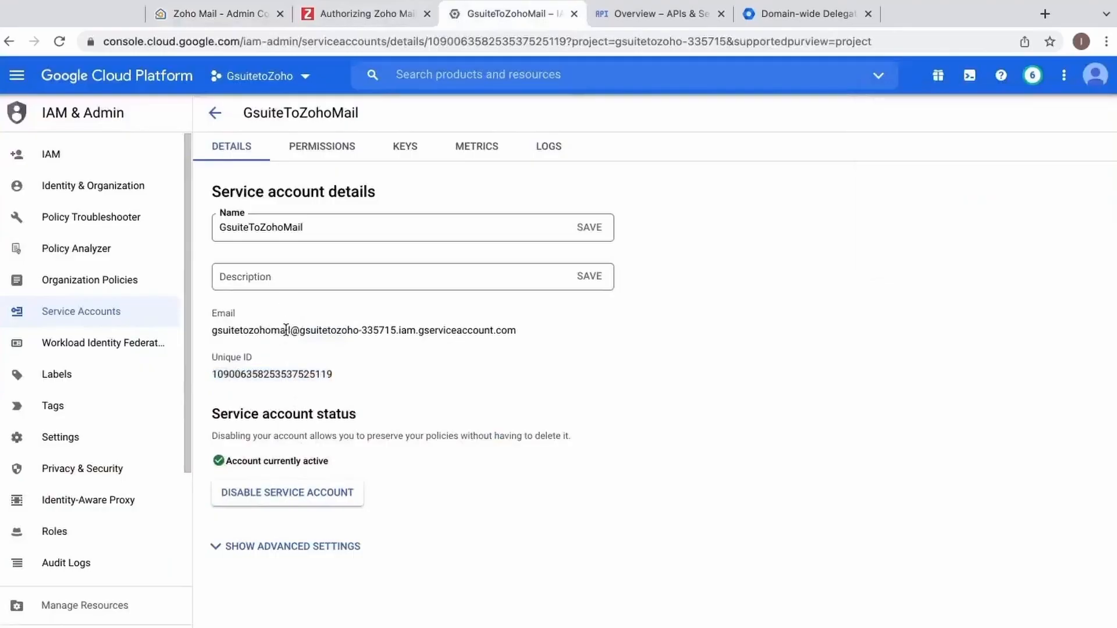
pyautogui.tripleClick(285, 327)
pyautogui.rightClick(285, 327)
pyautogui.click(321, 367)
pyautogui.click(218, 18)
pyautogui.hotkey('ctrl', 'v')
# Step: Authenticate the Google Workspace connection with the uploaded secret key file and proceed past domain mapping
pyautogui.click(328, 396)
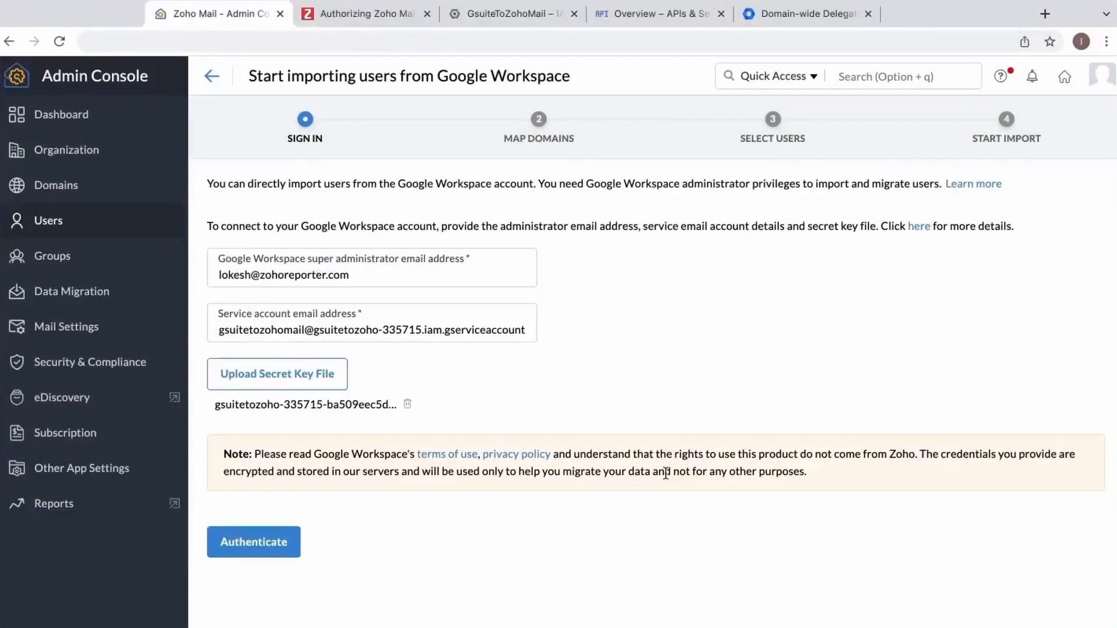
pyautogui.click(269, 542)
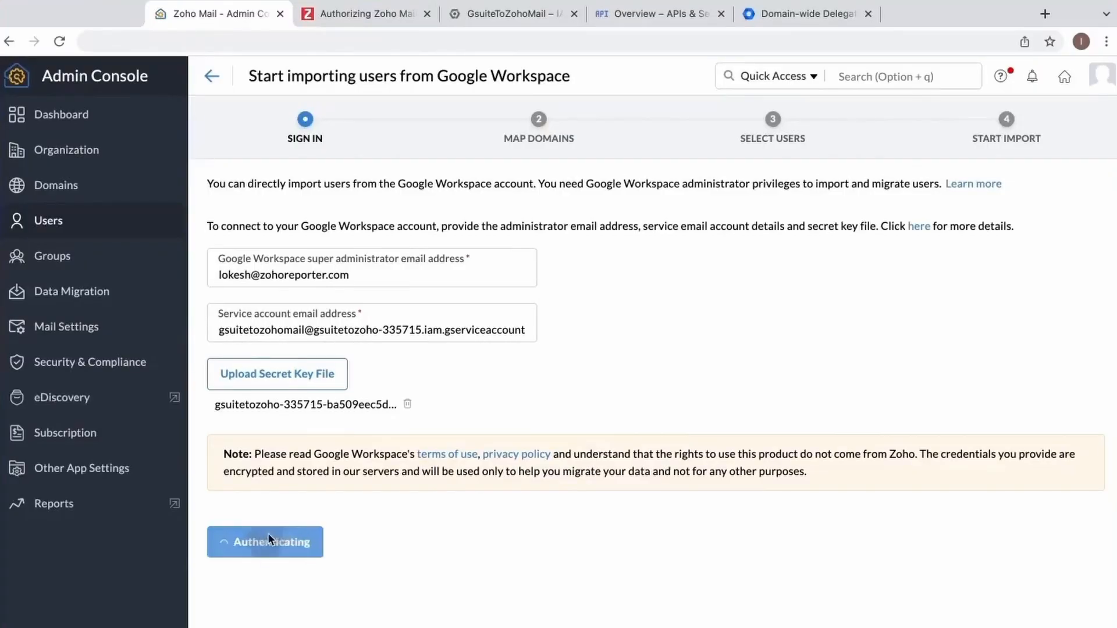
pyautogui.click(239, 288)
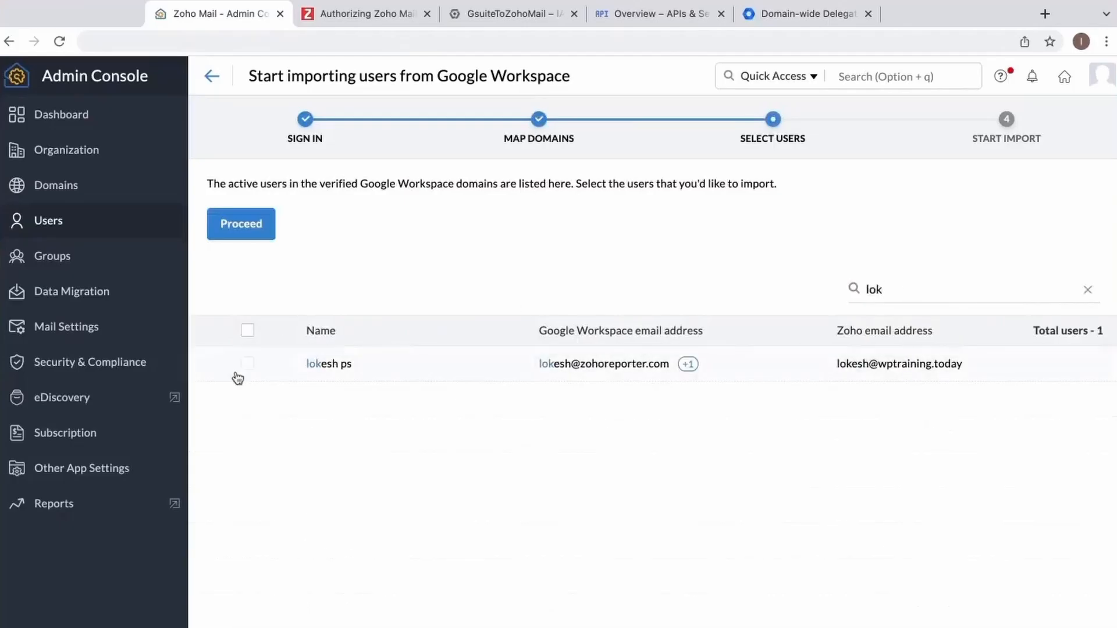
# Step: Set up the selected user's import as UserImport, enter and confirm the new password, and include aliases and phone numbers
pyautogui.click(240, 221)
pyautogui.click(274, 243)
pyautogui.write('UserImport')
pyautogui.press('Tab')
pyautogui.write('*************')
pyautogui.press('Tab')
pyautogui.write('*******')
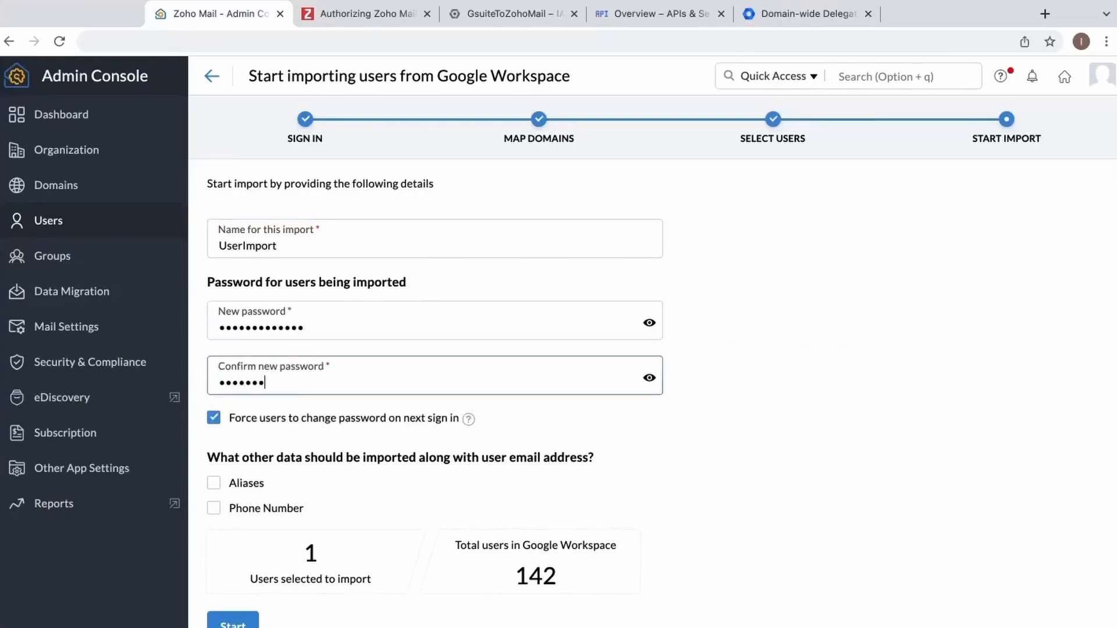
pyautogui.click(214, 484)
pyautogui.click(214, 507)
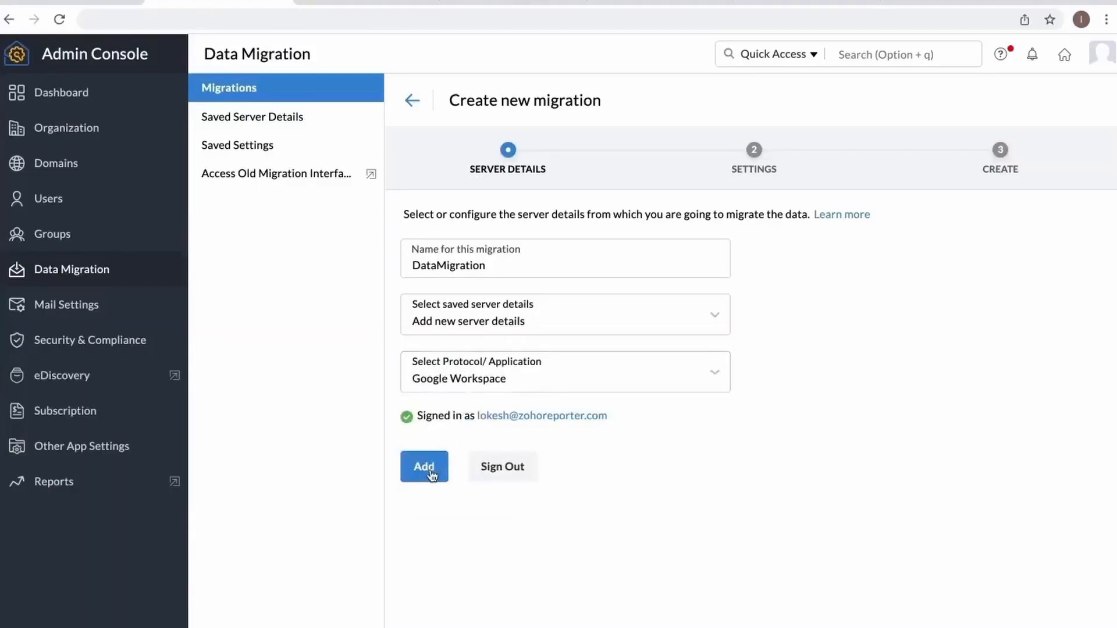
# Step: Add the Google Workspace server details and migration settings that exclude multi-label Inbox mails, mark Important and Starred as tags, and enable POP access
pyautogui.click(430, 469)
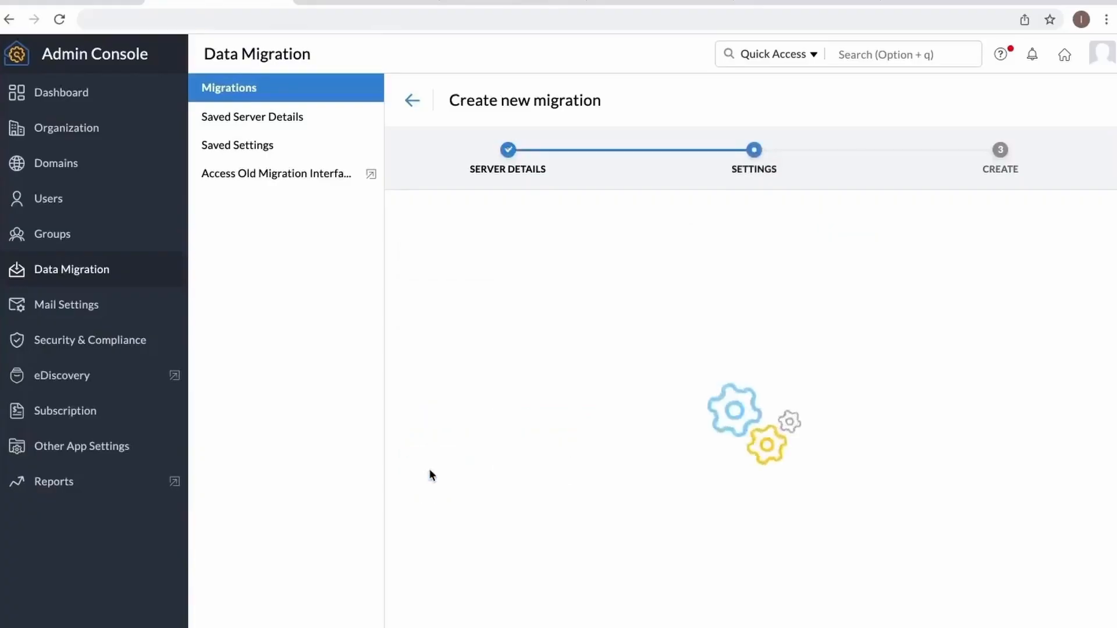
pyautogui.moveTo(400, 294); pyautogui.dragTo(633, 300)
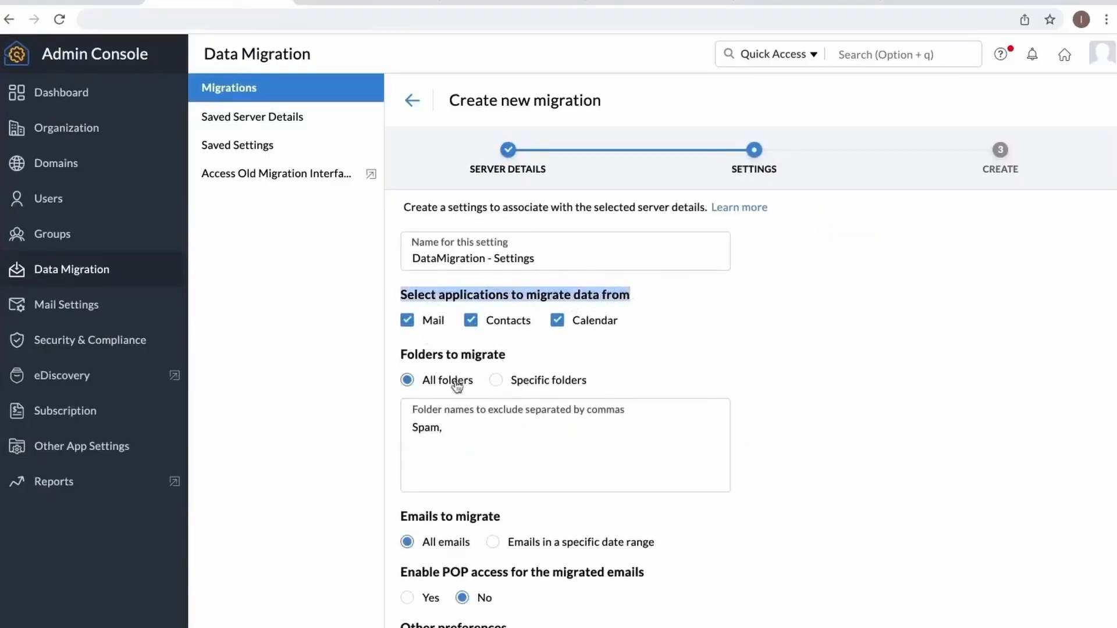
pyautogui.scroll(-3, 516, 491)
pyautogui.click(409, 517)
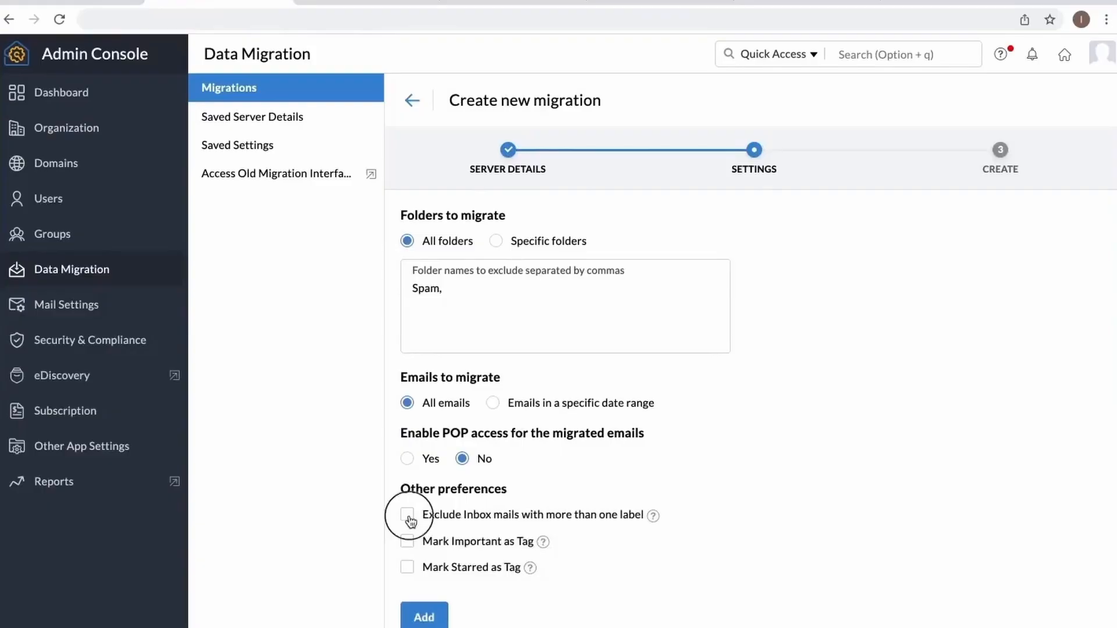
pyautogui.click(407, 543)
pyautogui.click(407, 460)
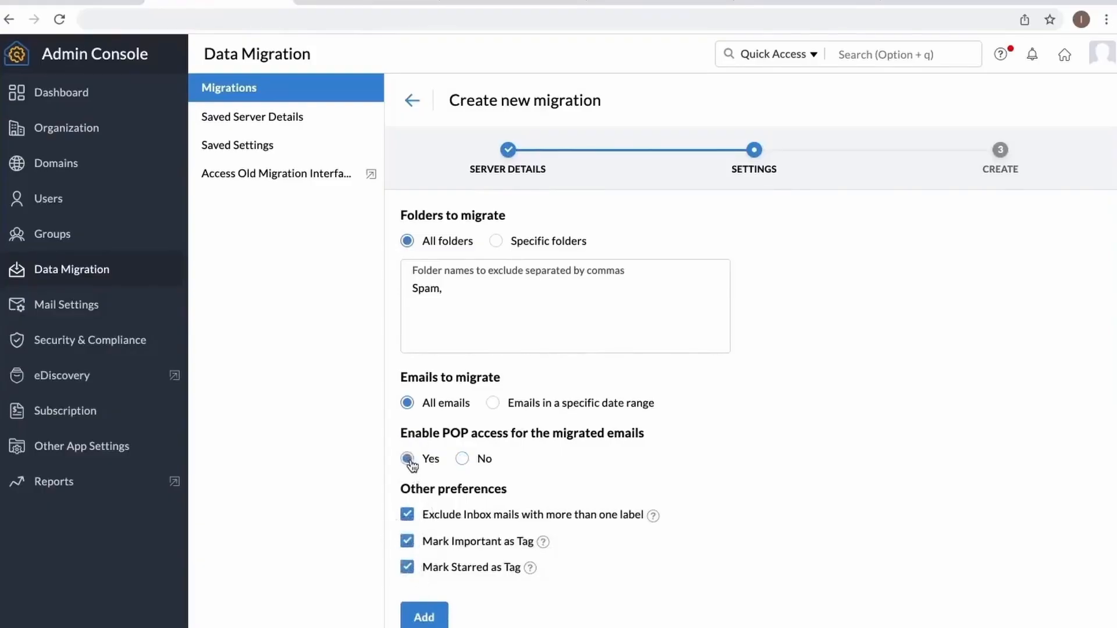
pyautogui.click(438, 618)
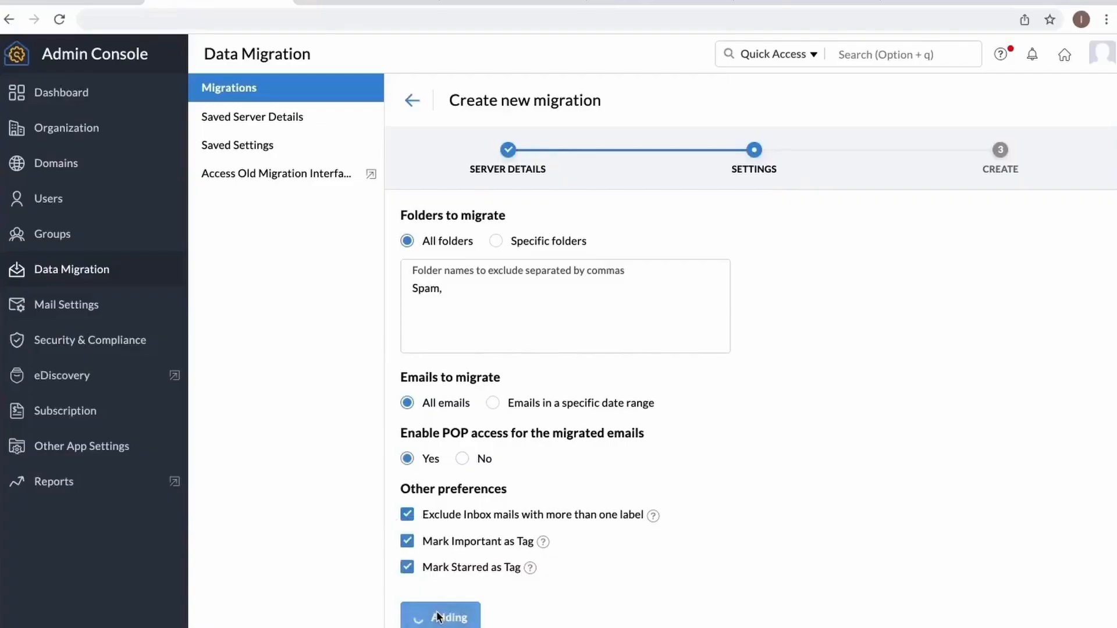
# Step: Create the migration with a maximum connection limit of 10
pyautogui.click(432, 282)
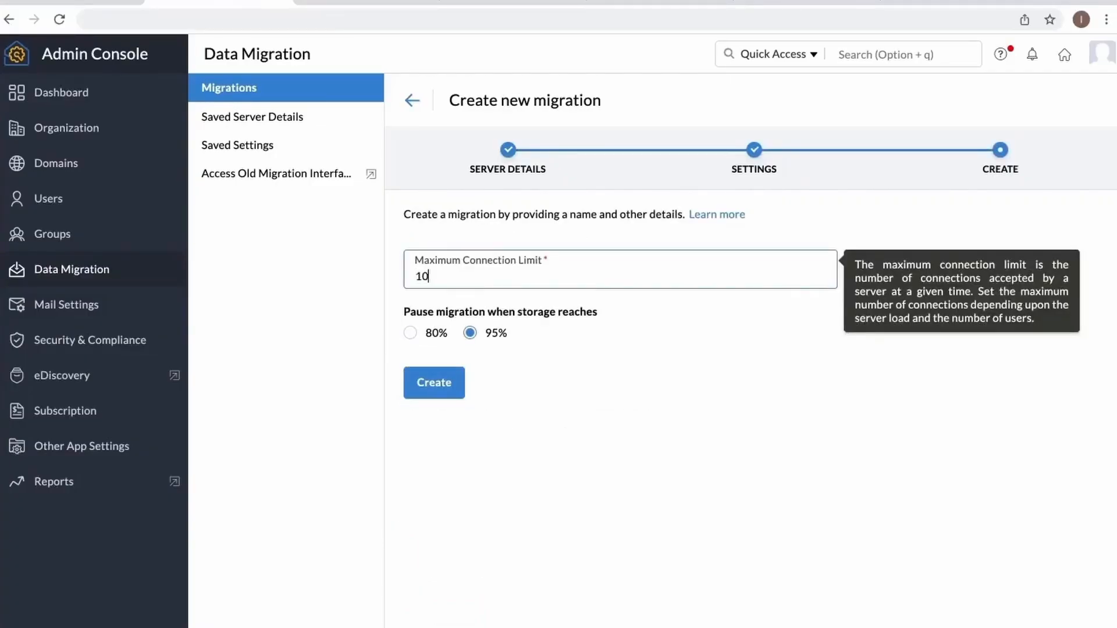
pyautogui.click(432, 381)
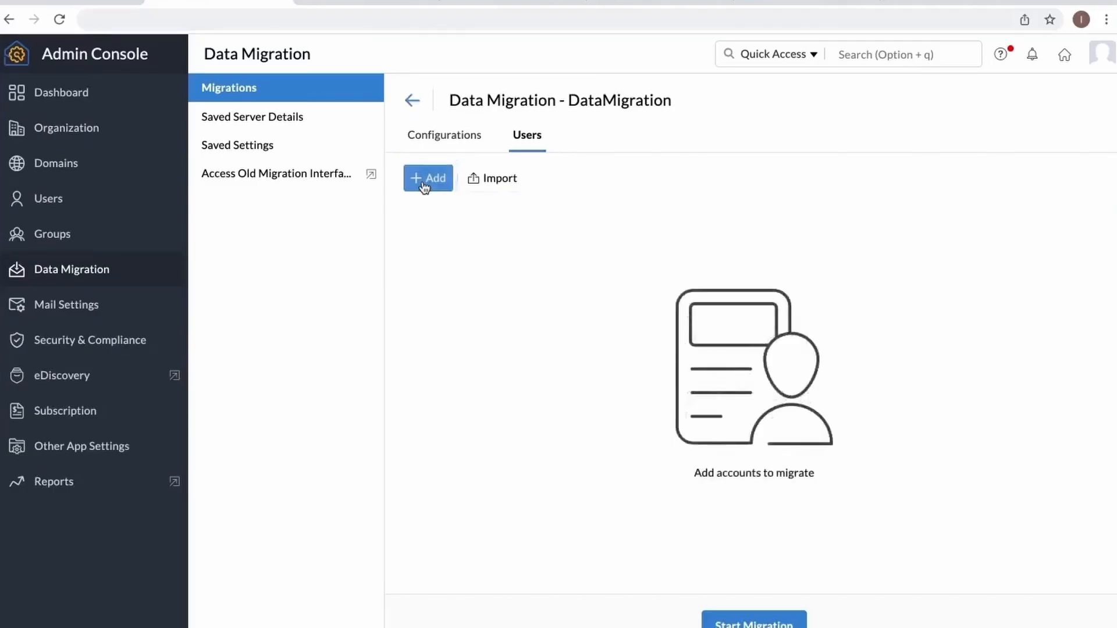
# Step: Add an account to the migration, pairing the user's Google Workspace source address with their Zoho destination address at High priority
pyautogui.click(424, 185)
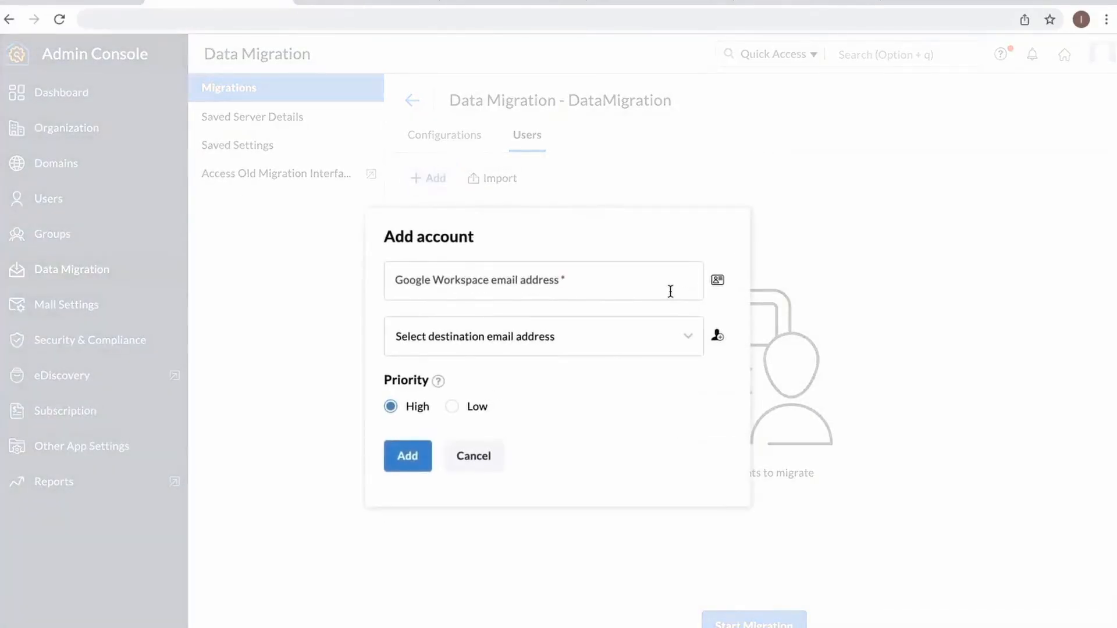
pyautogui.click(690, 285)
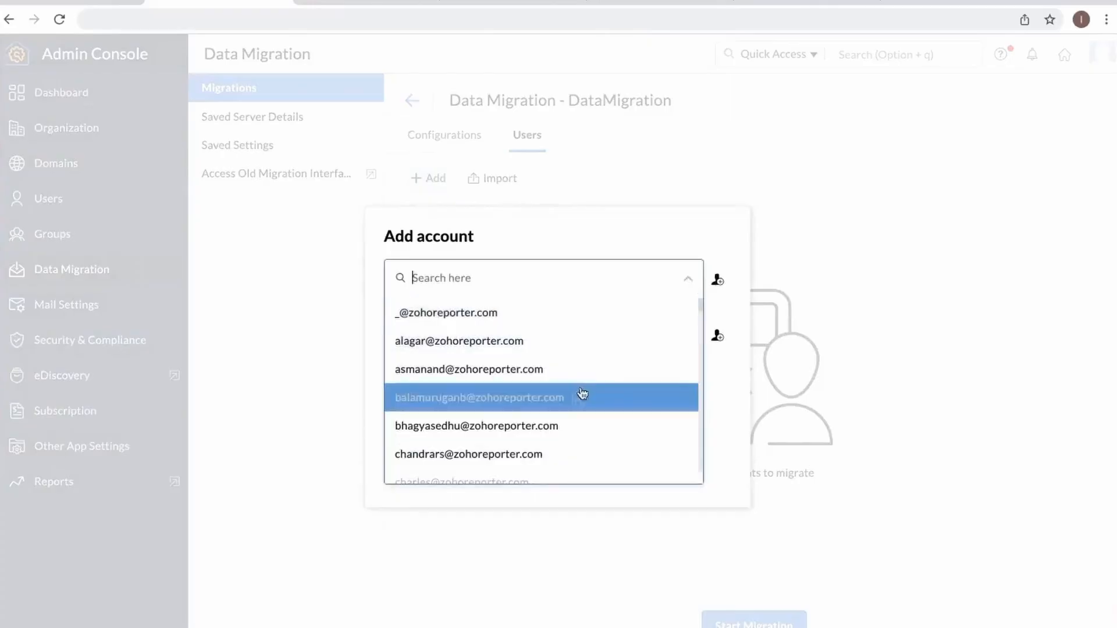
pyautogui.write('lok')
pyautogui.click(536, 325)
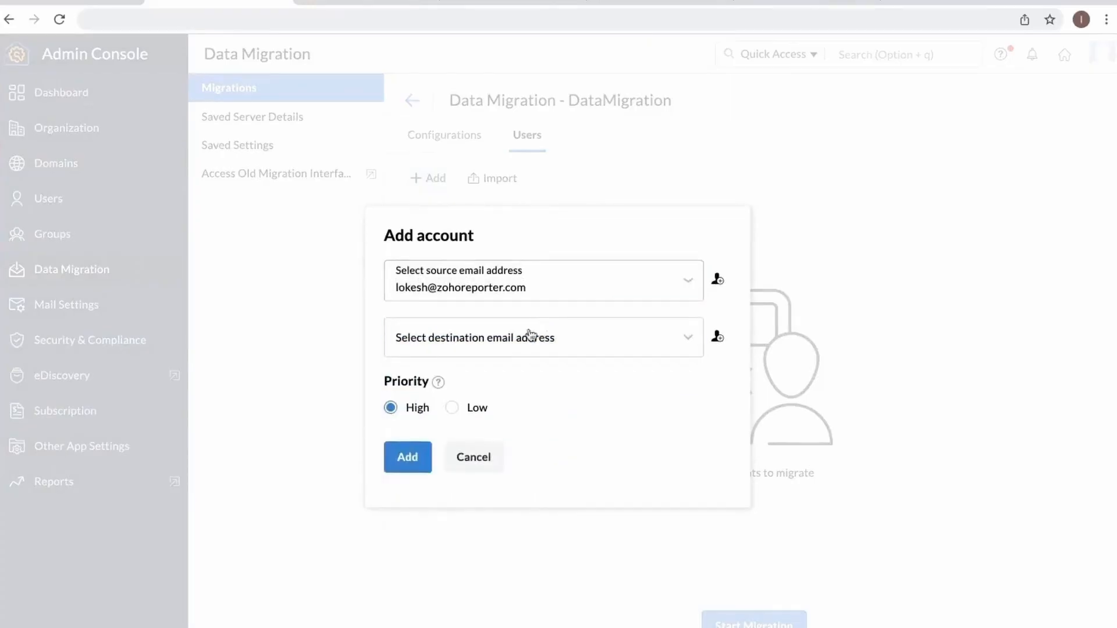
pyautogui.click(525, 339)
pyautogui.write('lok')
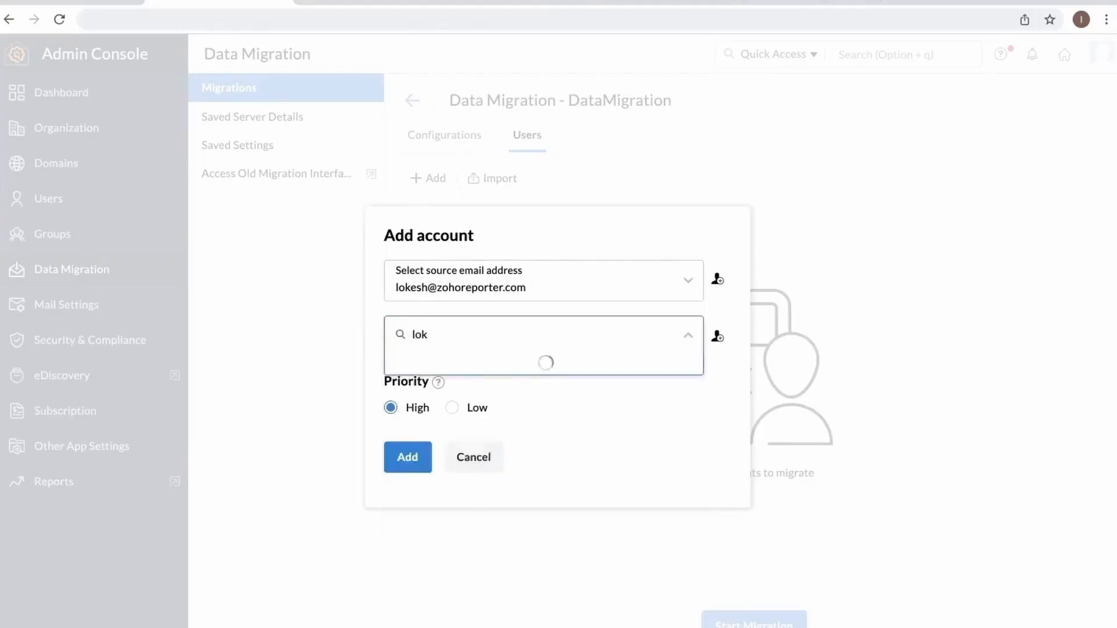
pyautogui.click(496, 372)
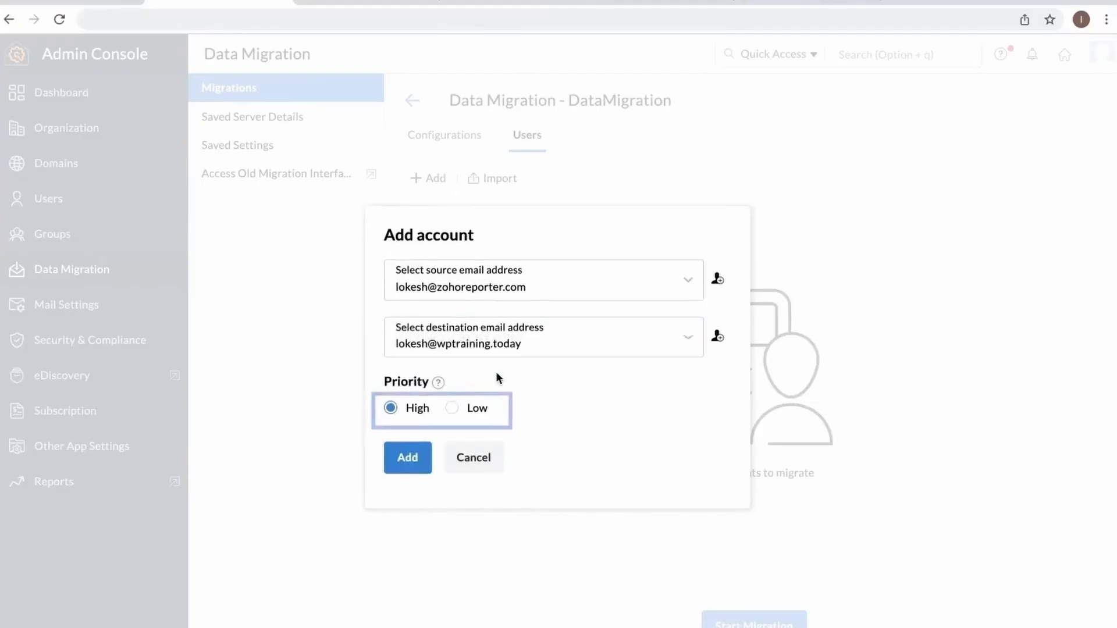
pyautogui.click(410, 459)
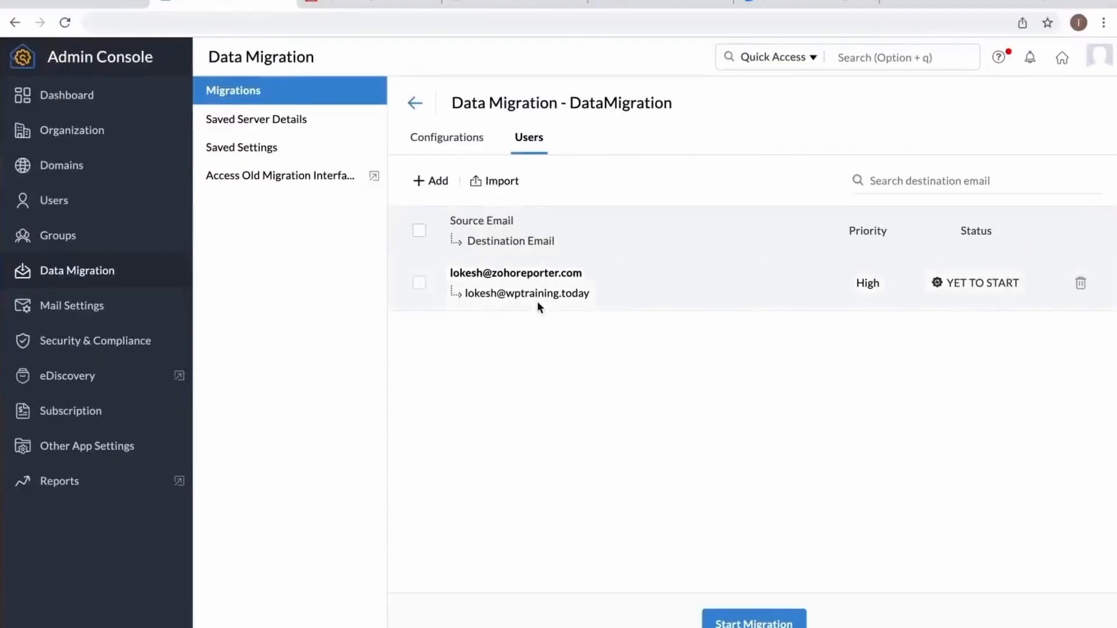
# Step: Start the DataMigration migration for the added account and confirm it
pyautogui.click(731, 618)
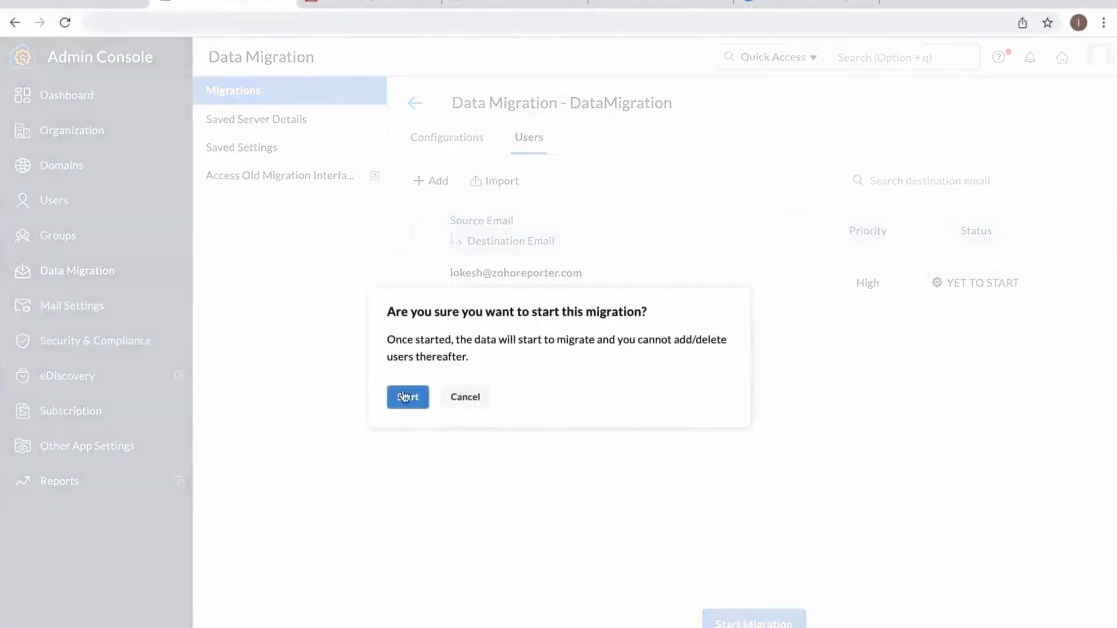
pyautogui.click(407, 396)
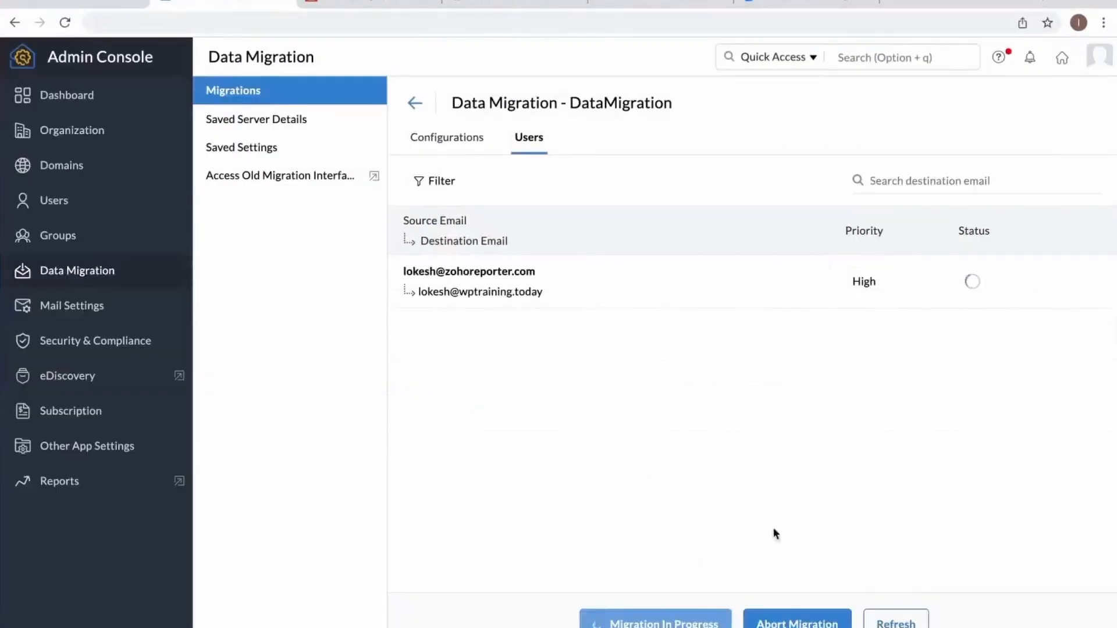
# Step: Refresh the migration's status and reopen DataMigration from the migrations list to check its progress and configuration
pyautogui.click(913, 623)
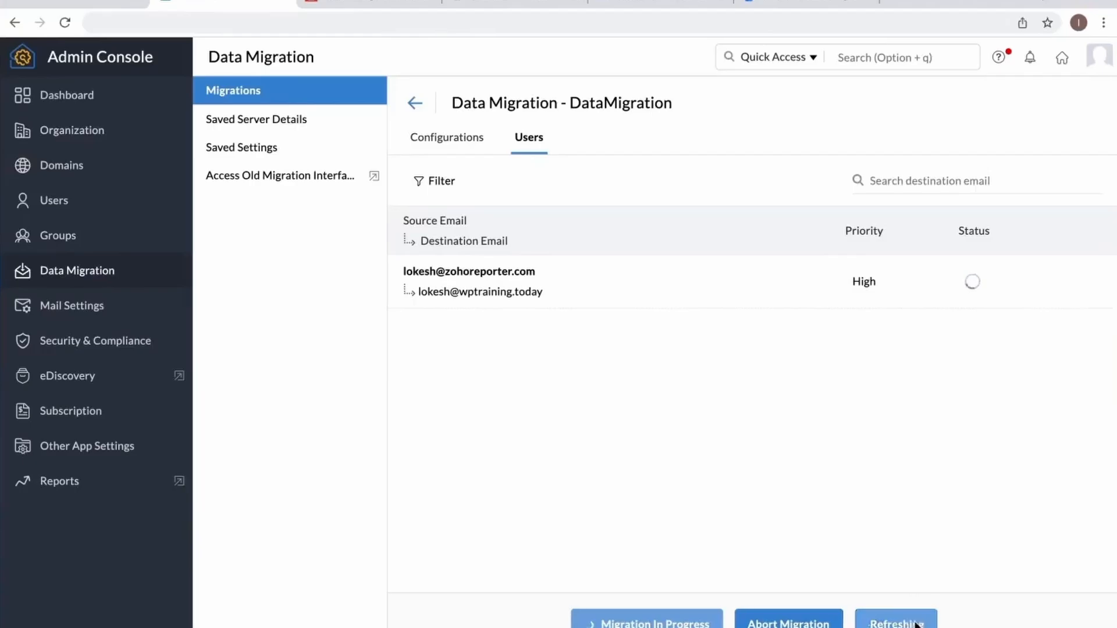
pyautogui.click(410, 103)
pyautogui.click(444, 341)
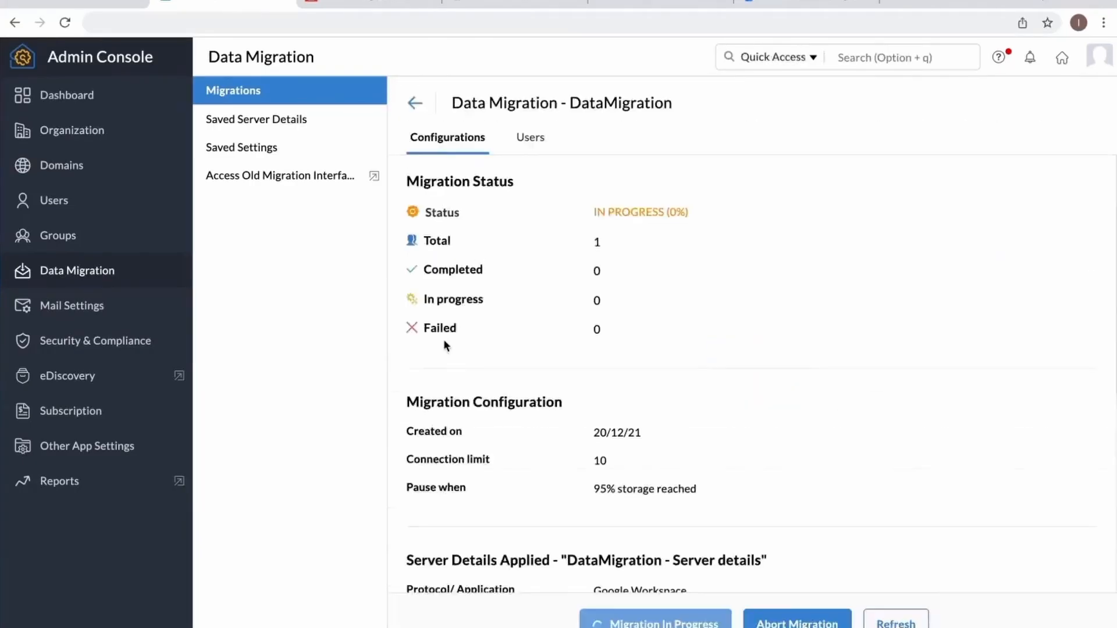